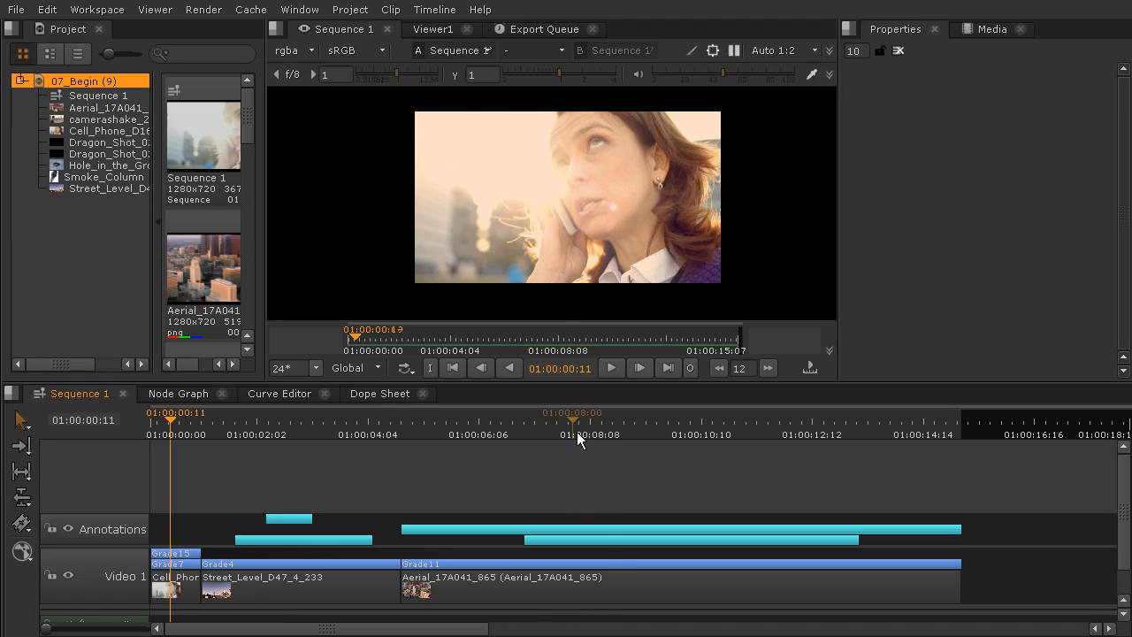
Create a comp from the Aerial_17A041_865 clip on Video 1 together with its two overlying annotations.
click(609, 434)
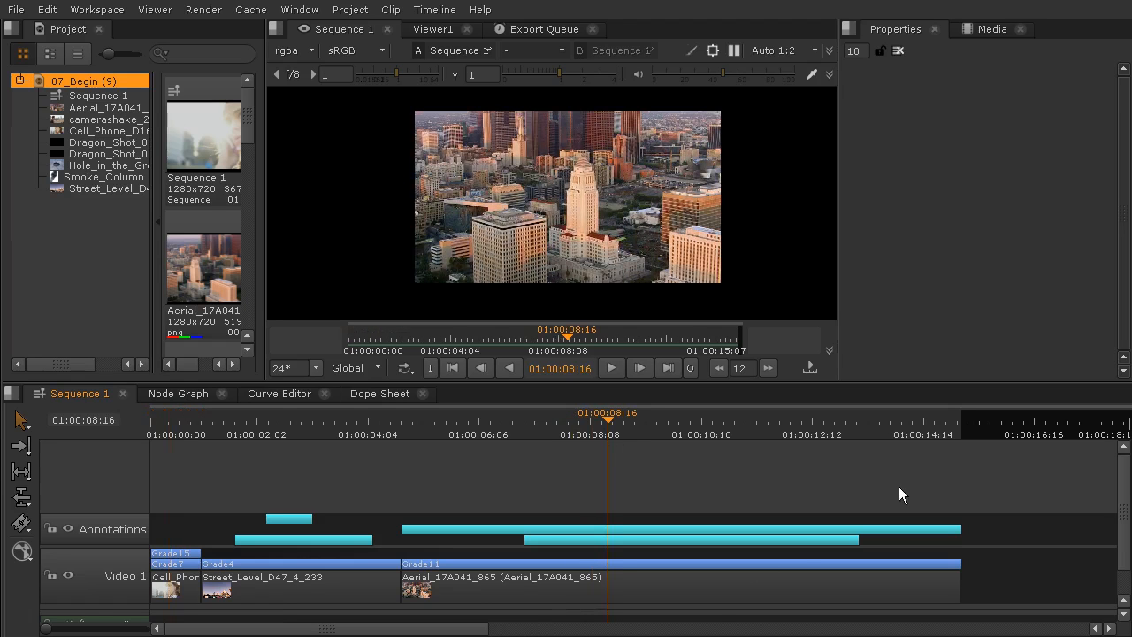
drag(823, 473, 569, 613)
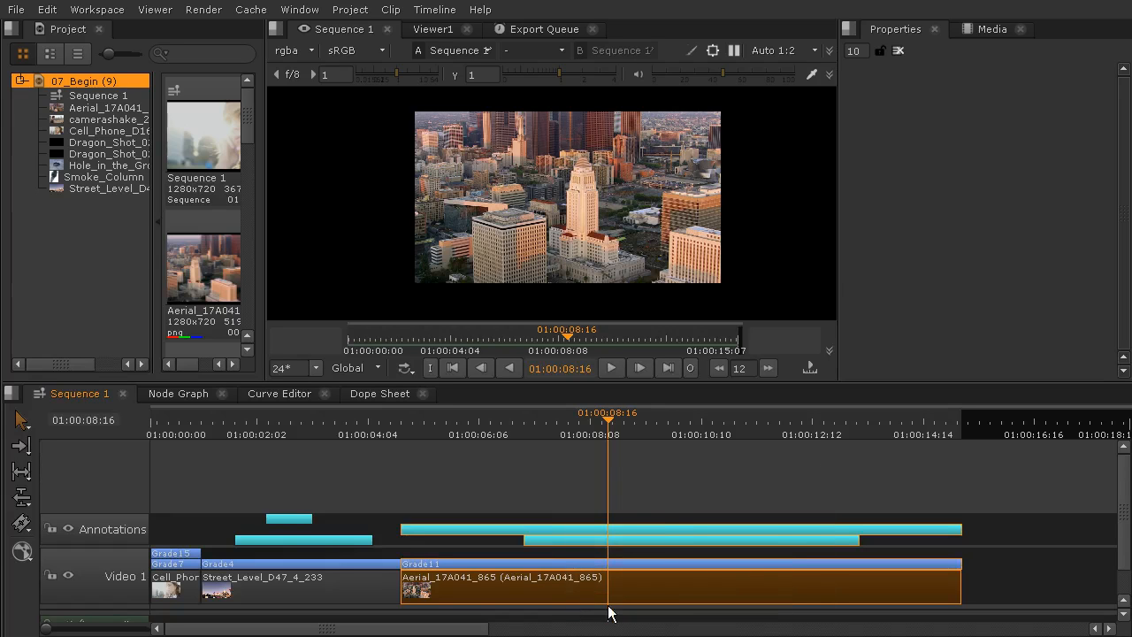
right_click(670, 527)
mouse_move(719, 521)
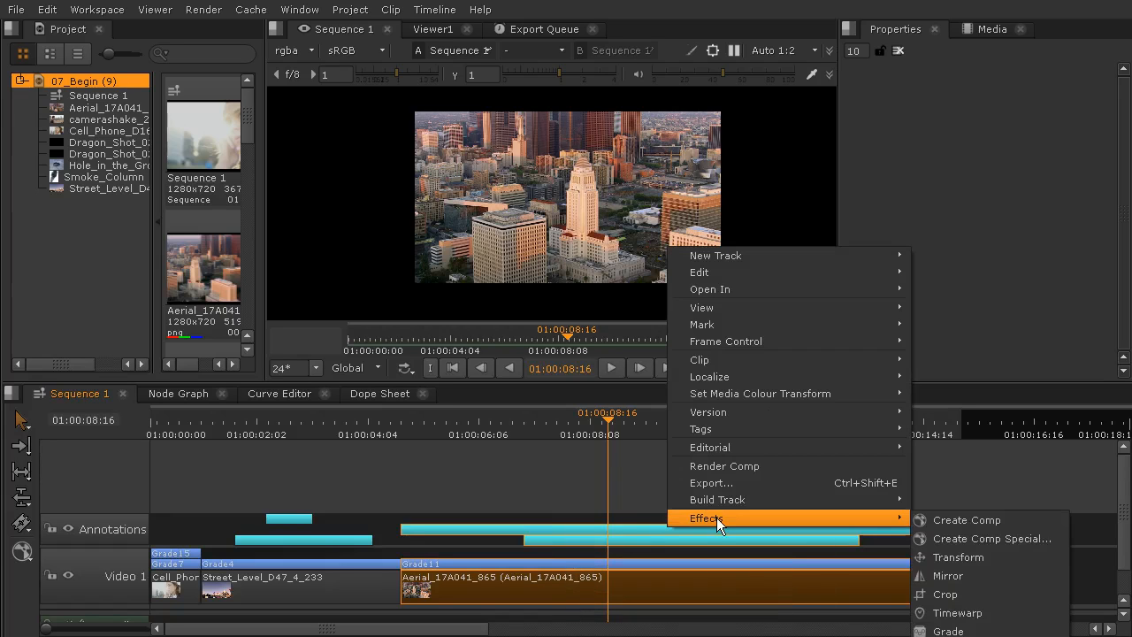
click(987, 519)
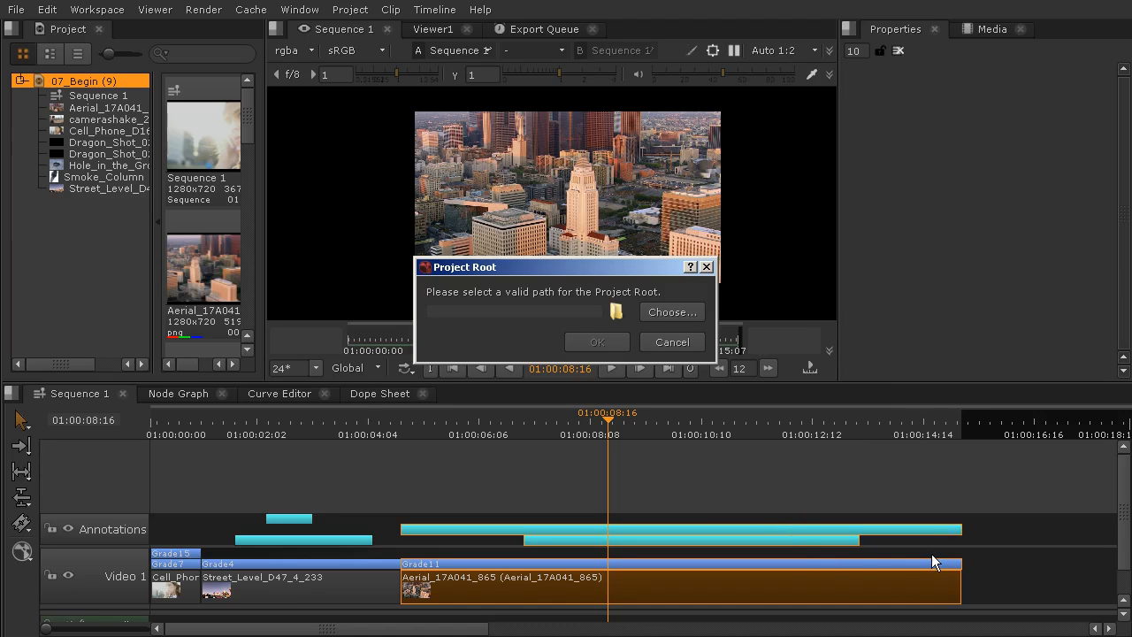
Set the project root to the NUKEX Scripts folder inside NUKEStudio Files and confirm it.
click(680, 312)
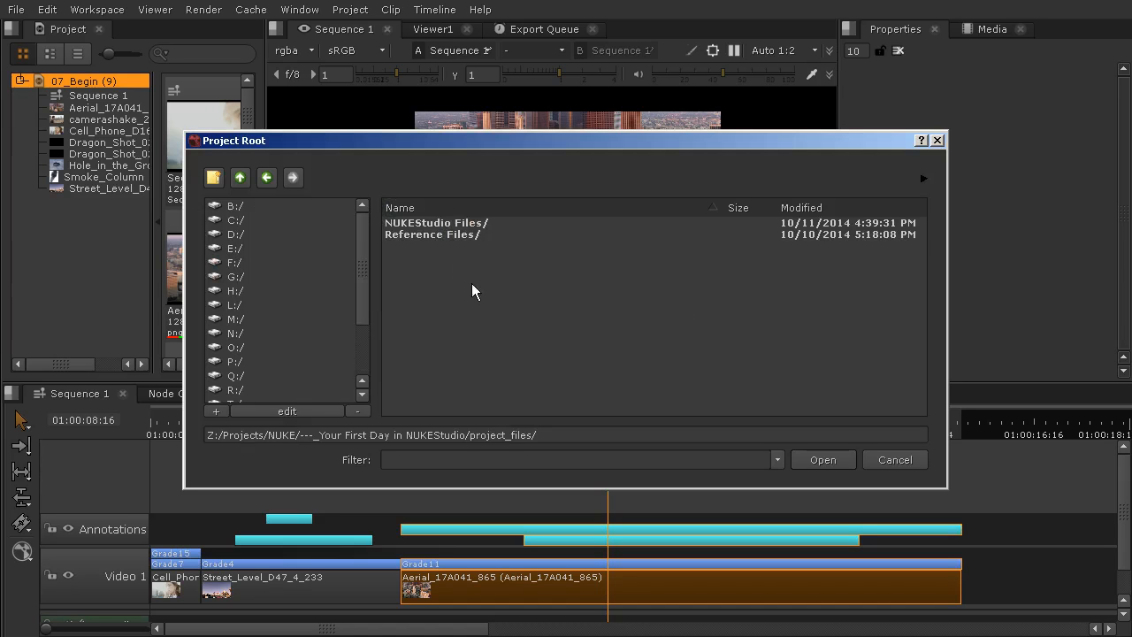
double_click(462, 223)
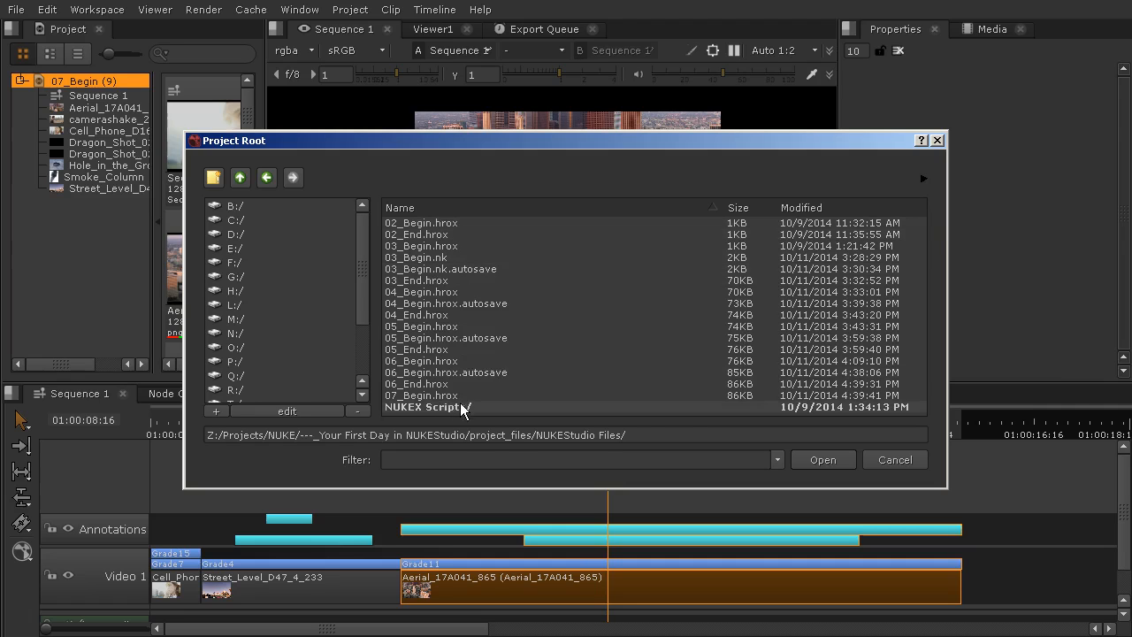
double_click(442, 407)
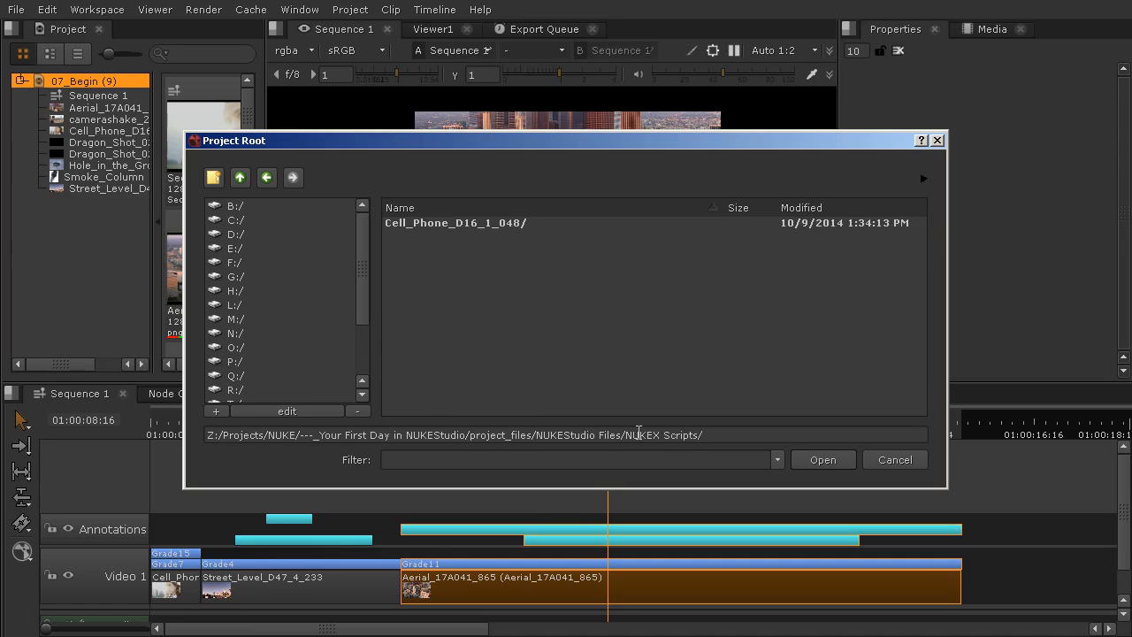
click(811, 459)
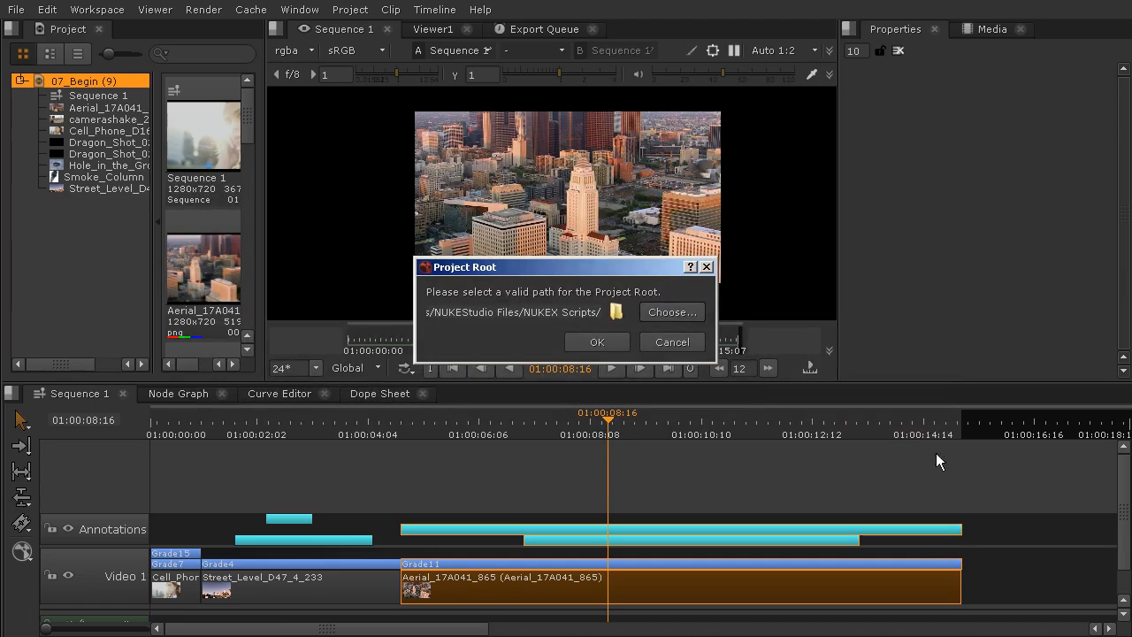
click(610, 343)
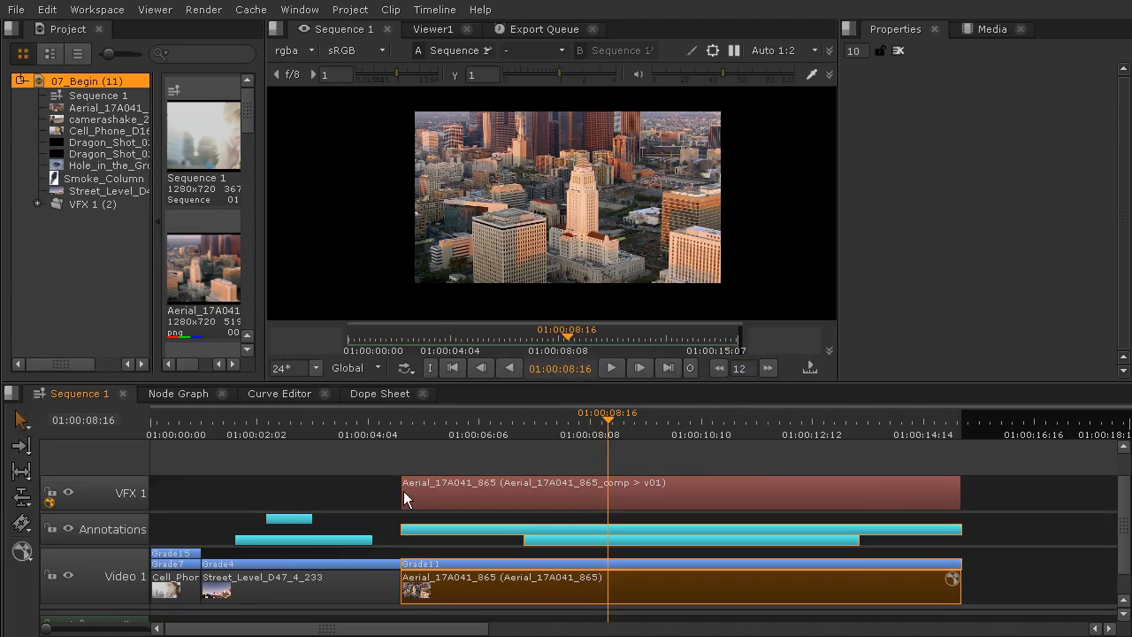
Create a comp from the Street_Level_D47_4_233 clip together with its two annotations.
click(511, 488)
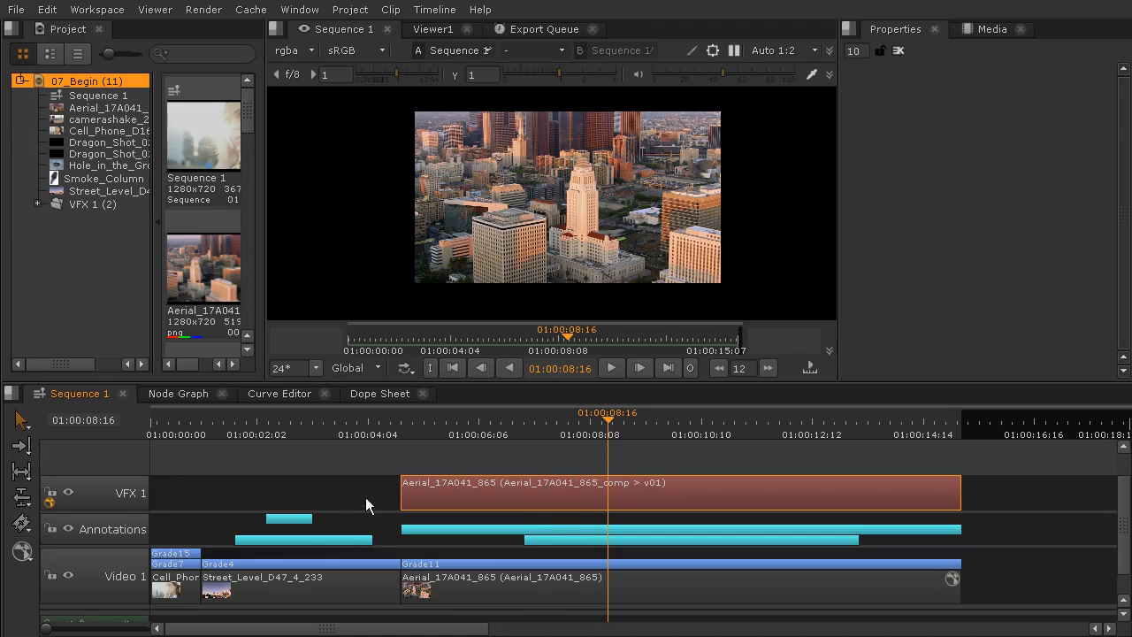
mouse_move(355, 479)
mouse_down()
mouse_move(253, 543)
mouse_move(205, 610)
mouse_up()
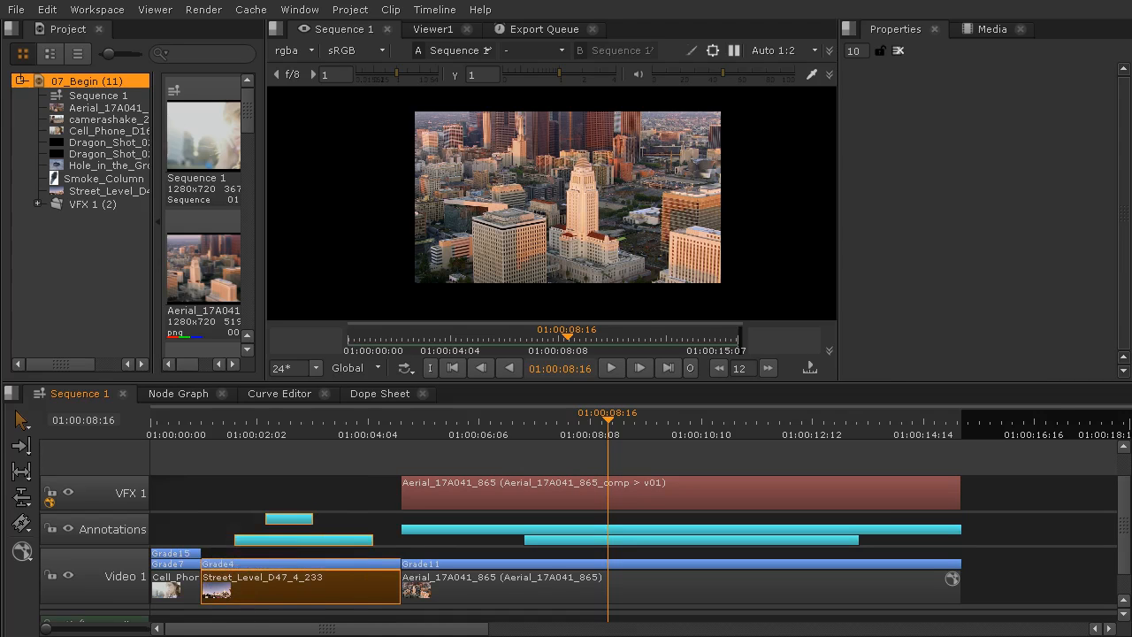
right_click(299, 518)
mouse_move(367, 512)
click(620, 509)
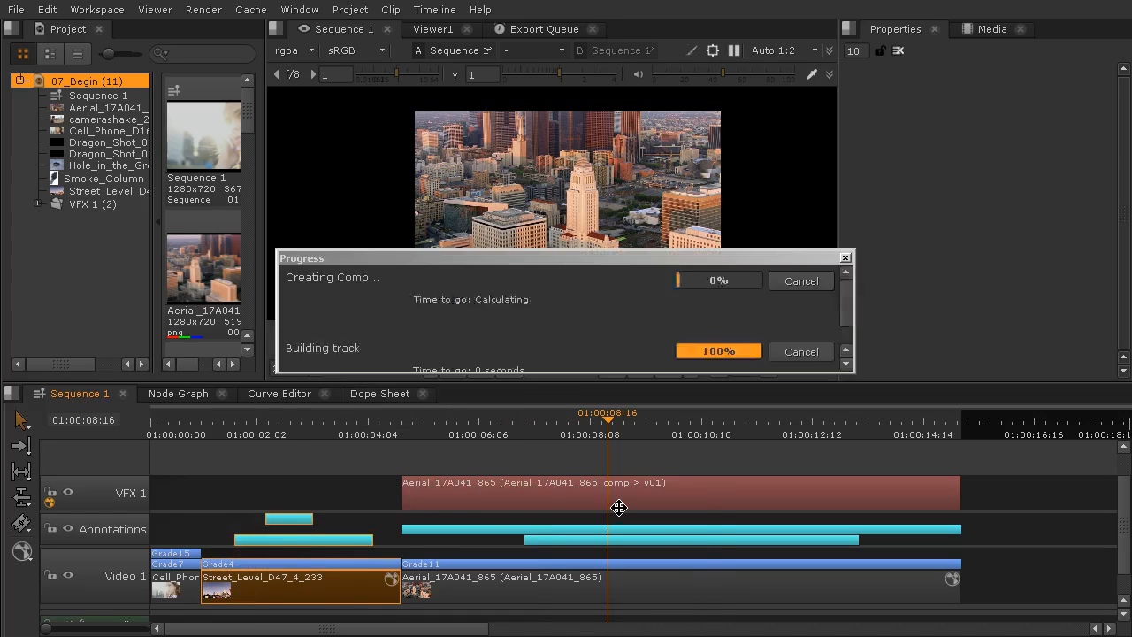
click(619, 508)
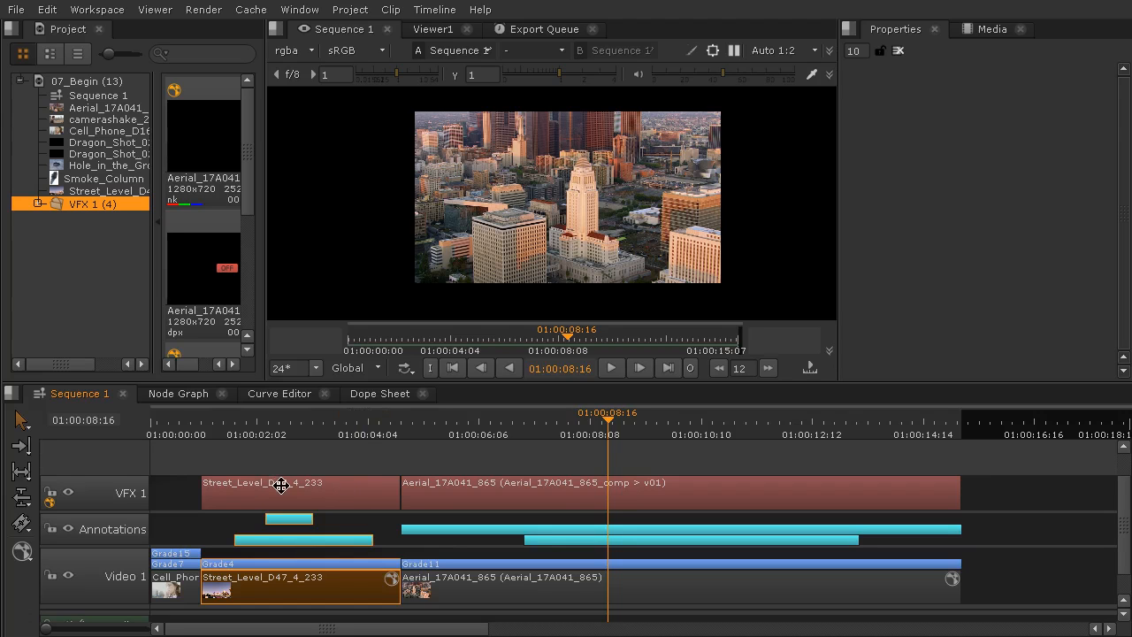
Create a comp from the Cell_Phone clip at the start of the Video 1 track.
click(167, 588)
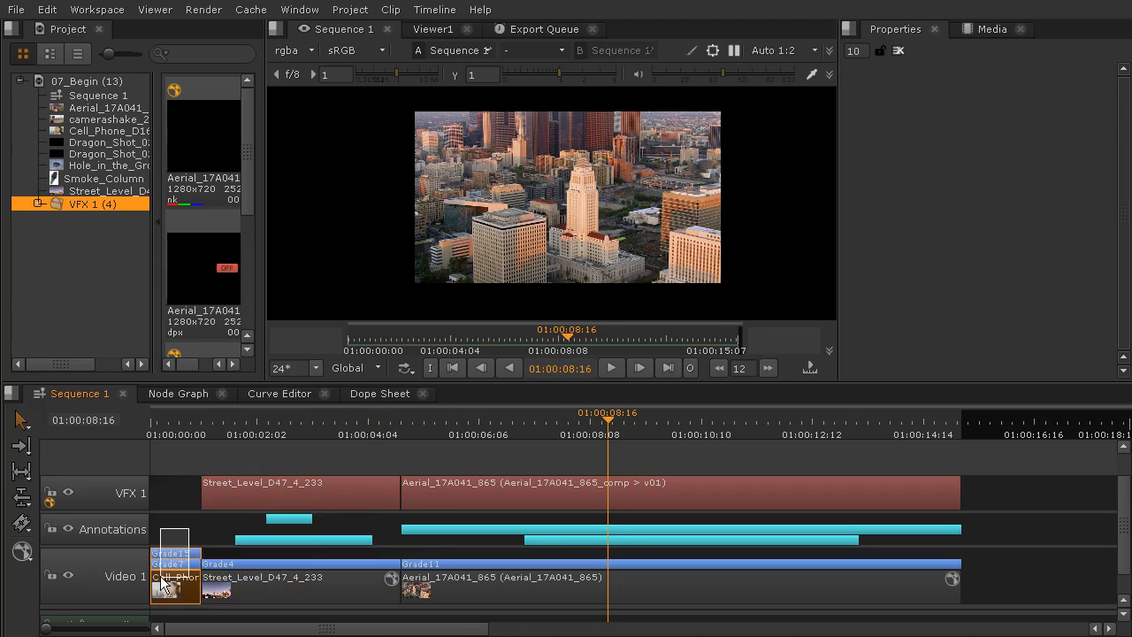
right_click(176, 557)
mouse_move(204, 548)
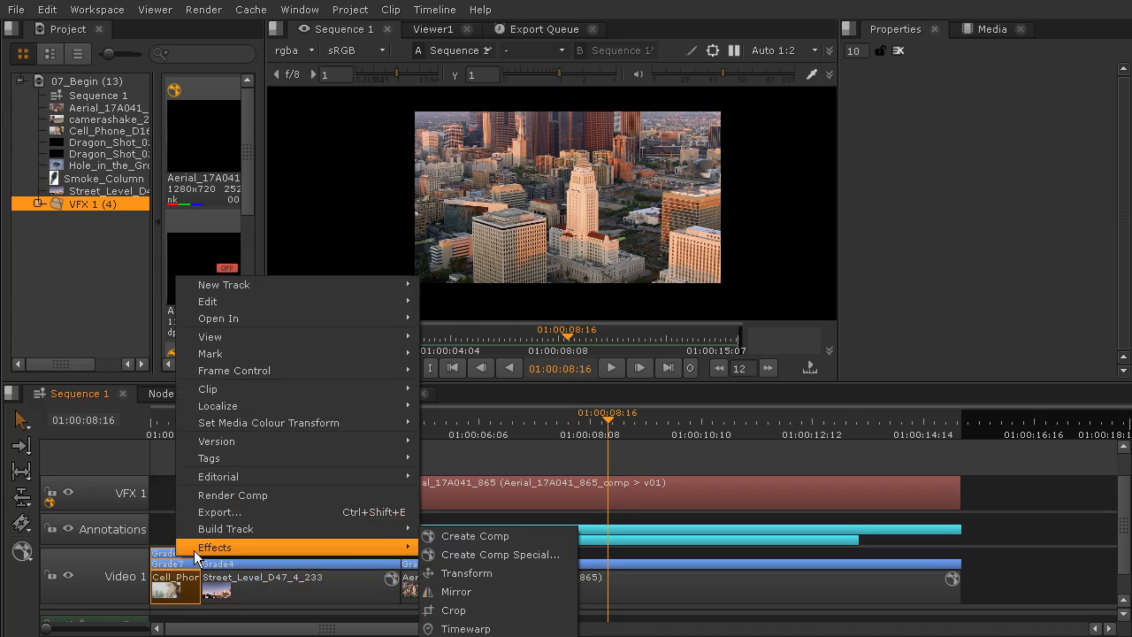
click(478, 537)
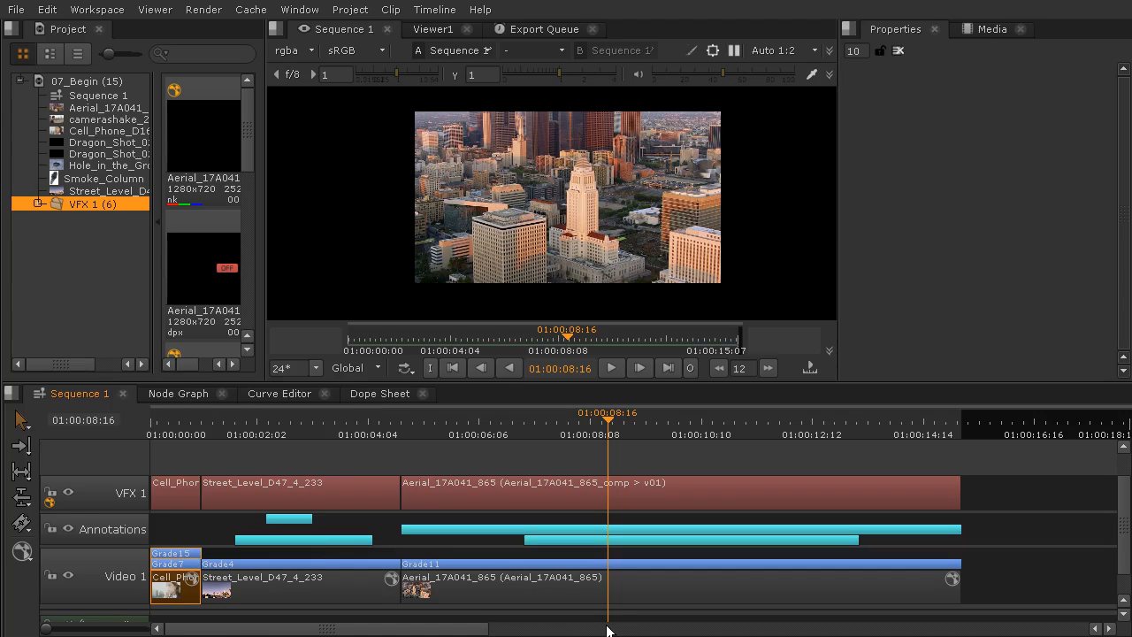
Move the playhead to 01:00:02:12 and open the Street_Level_D47_4_233 comp from the VFX 1 track in the node graph.
drag(169, 427, 670, 522)
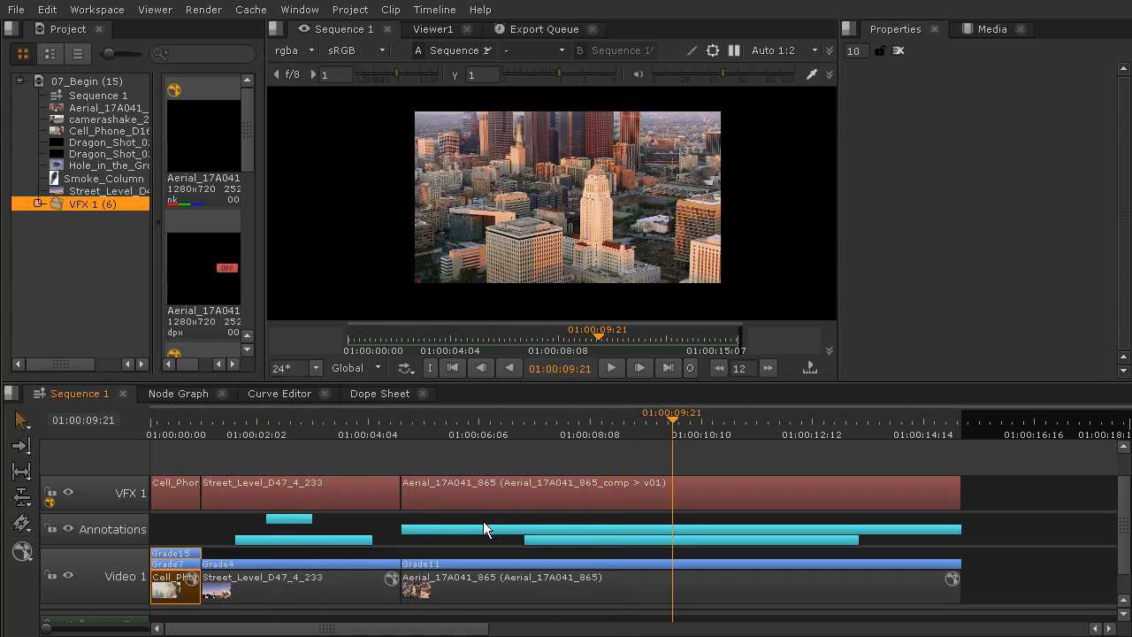
drag(305, 427, 282, 426)
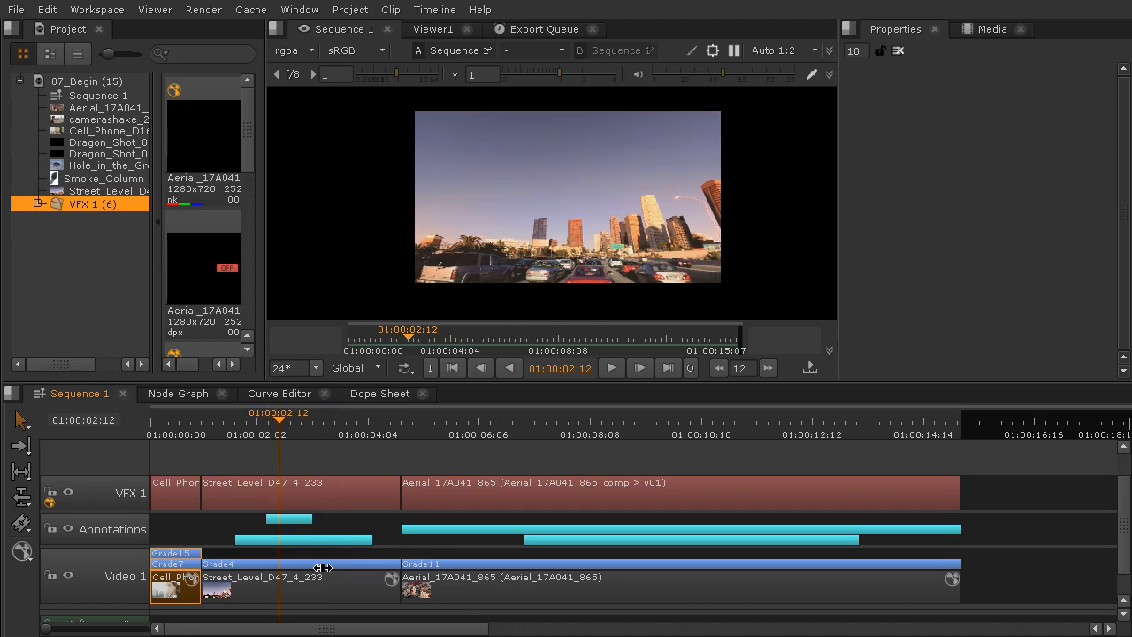
click(311, 494)
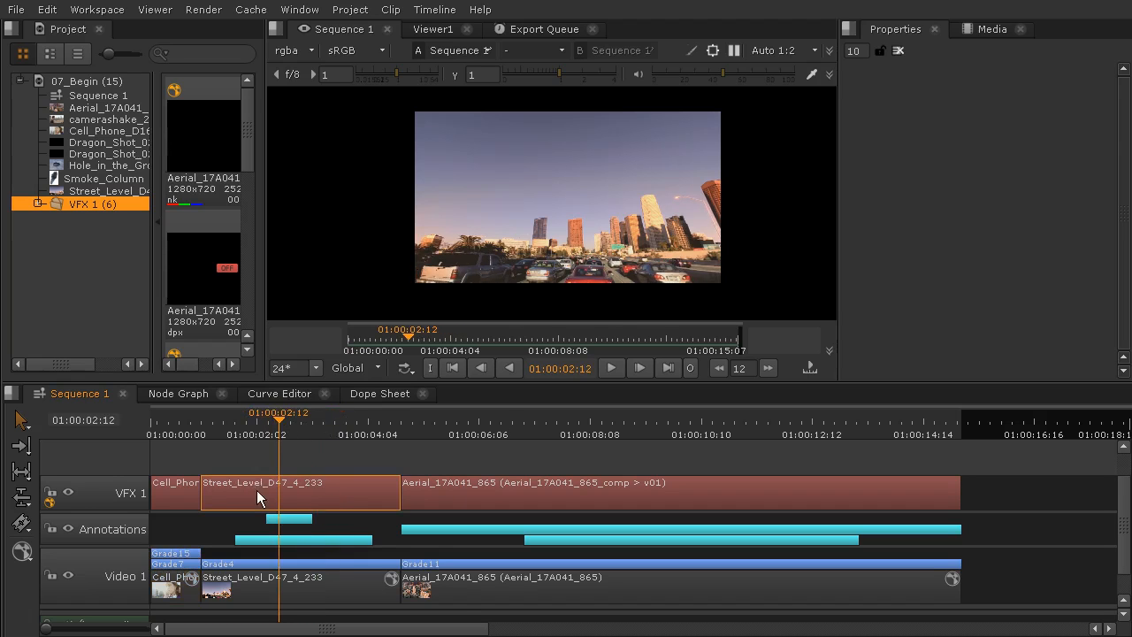
double_click(257, 492)
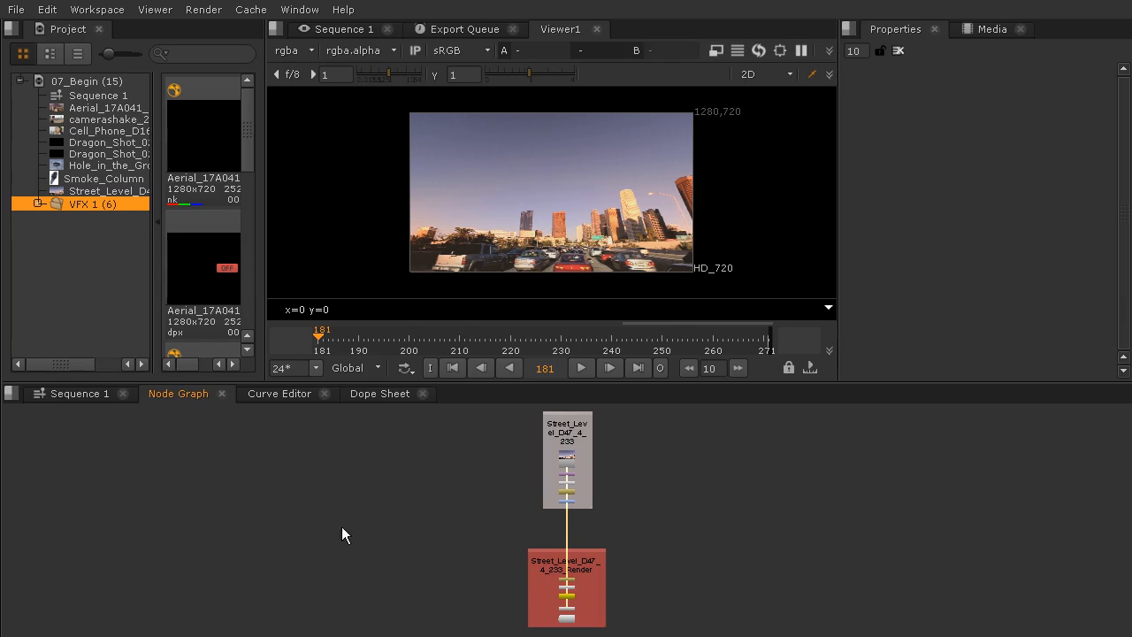
Examine the Street_Level comp's node tree, from the Read1 source group down to the render group with Write_dpx and Precomp1.
scroll(605, 476, up, 5)
scroll(743, 538, up, 6)
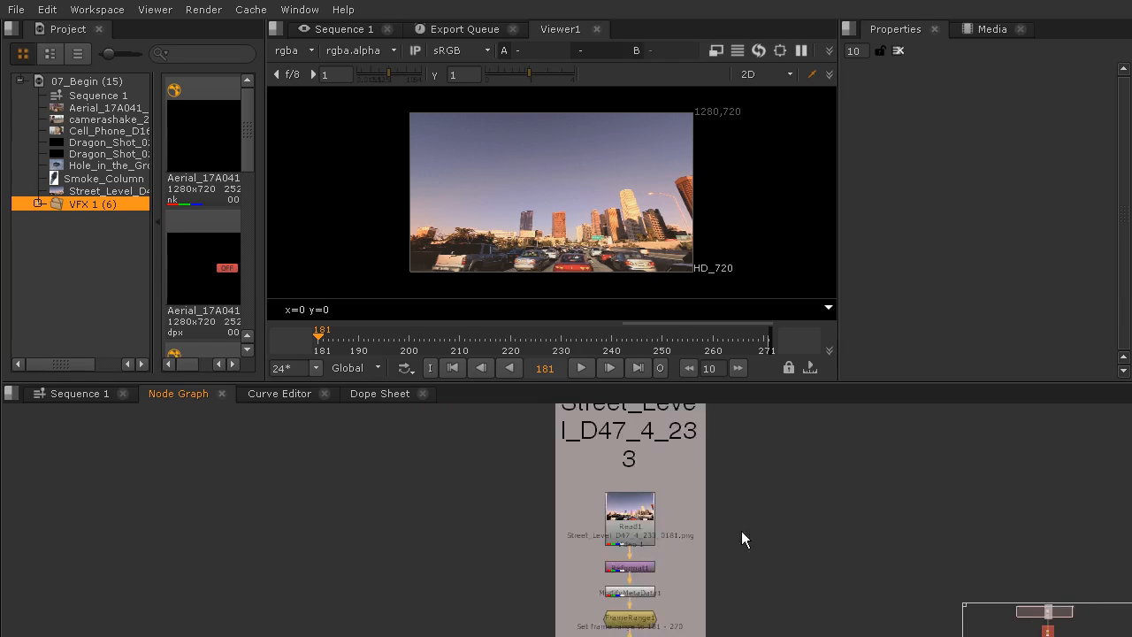
drag(675, 577, 719, 441)
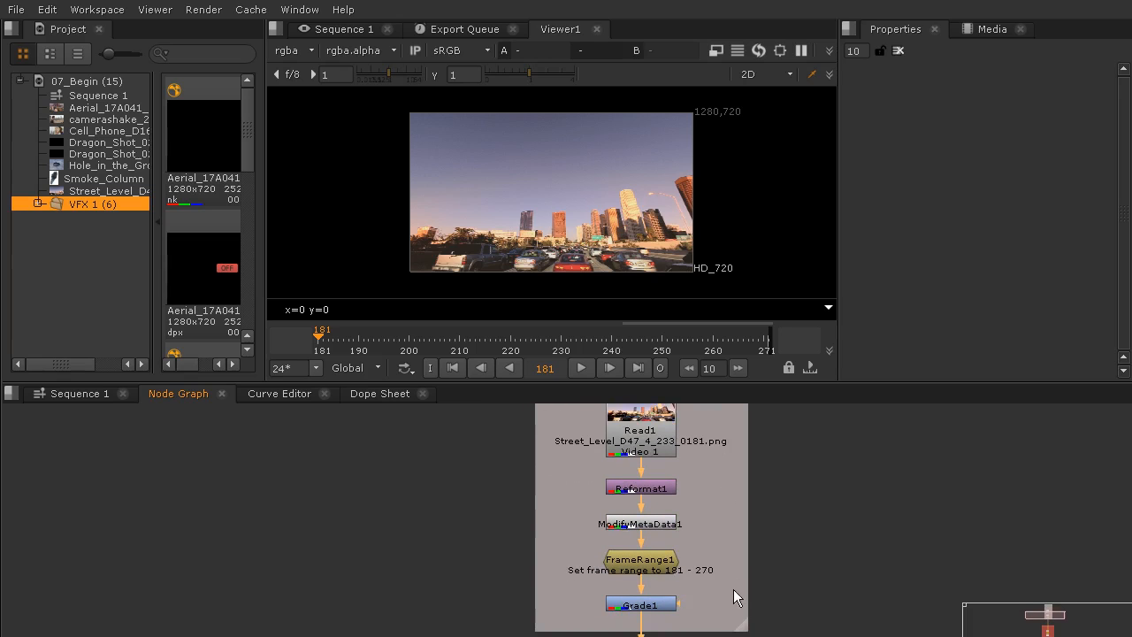
drag(733, 614, 728, 473)
drag(816, 630, 905, 403)
drag(847, 585, 845, 500)
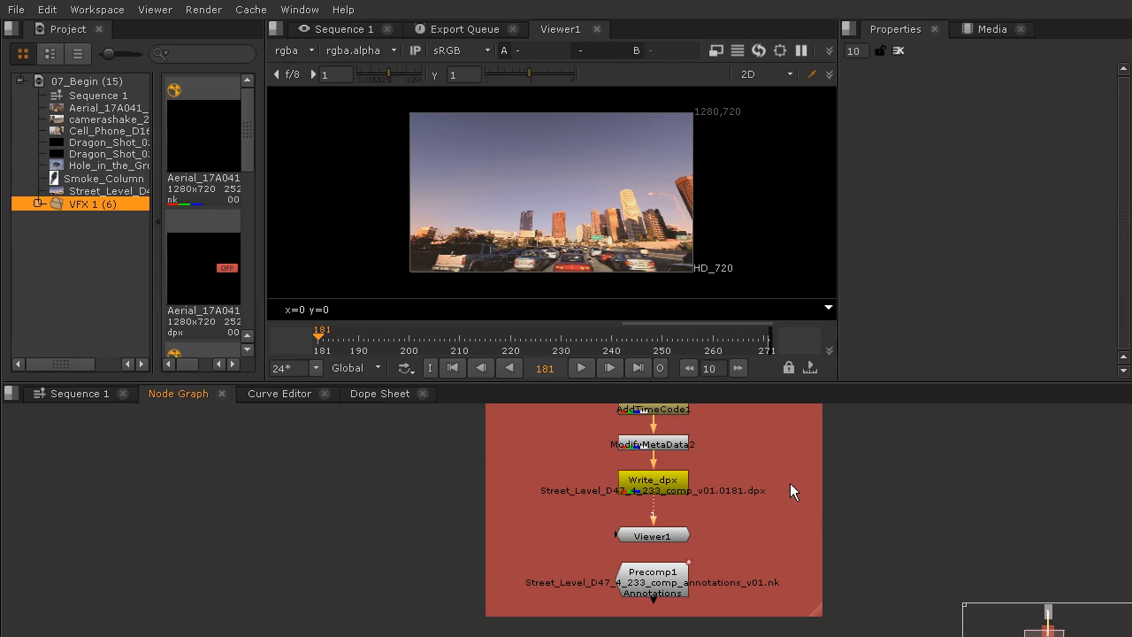
drag(683, 509, 672, 613)
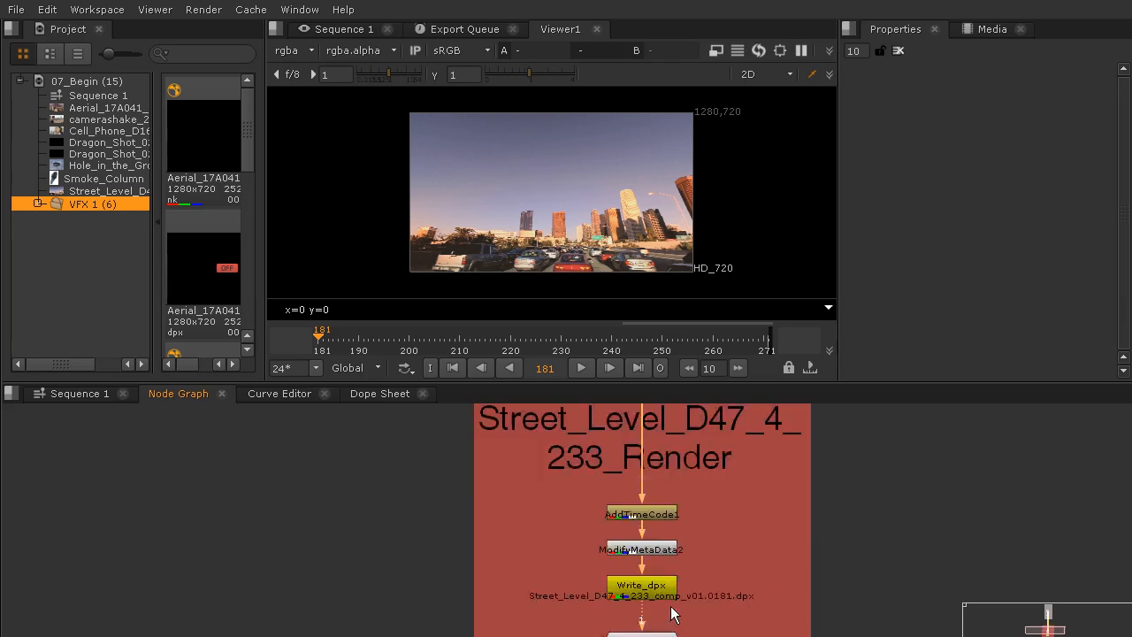
drag(704, 485, 659, 606)
drag(665, 511, 655, 635)
drag(667, 435, 663, 563)
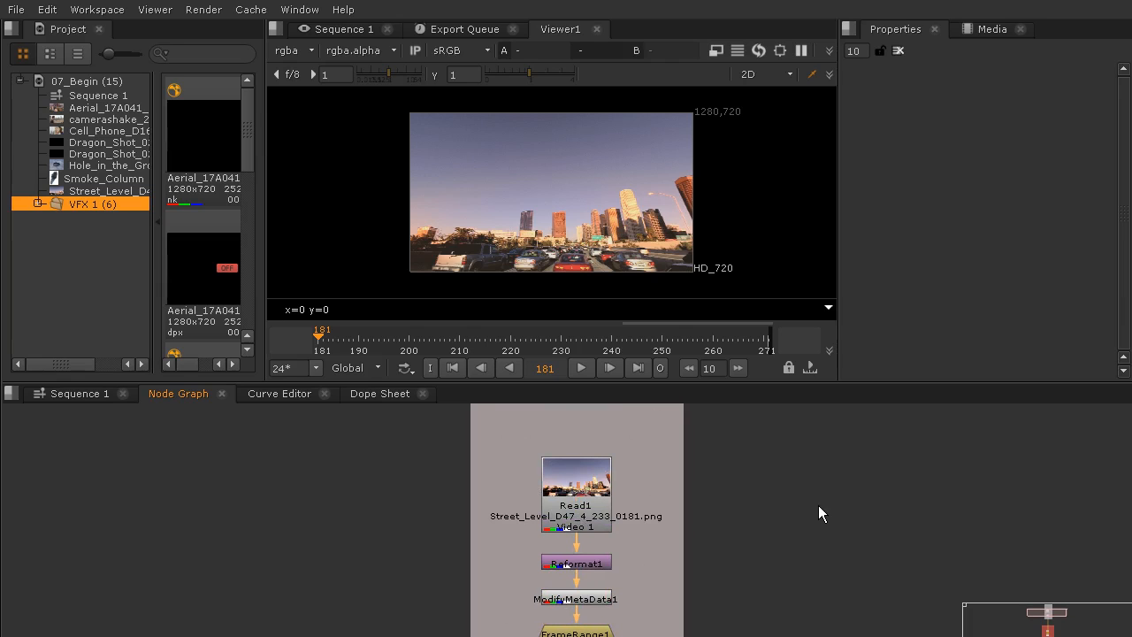
Check the sequence timeline, then return to the comp and open the properties of the Reformat1 node.
click(83, 396)
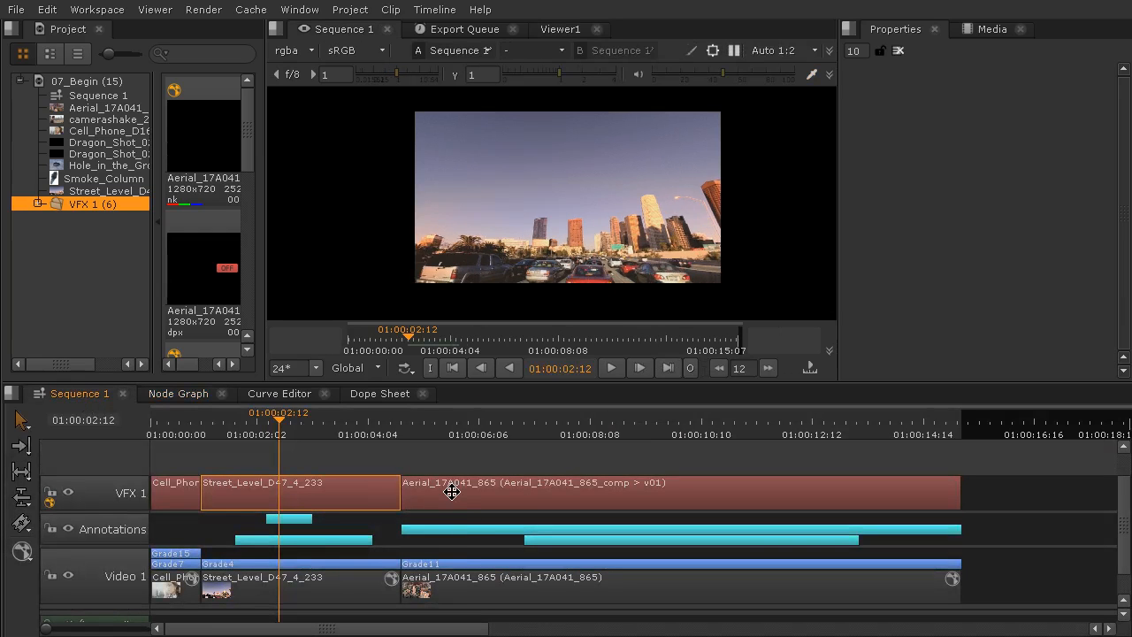
click(169, 394)
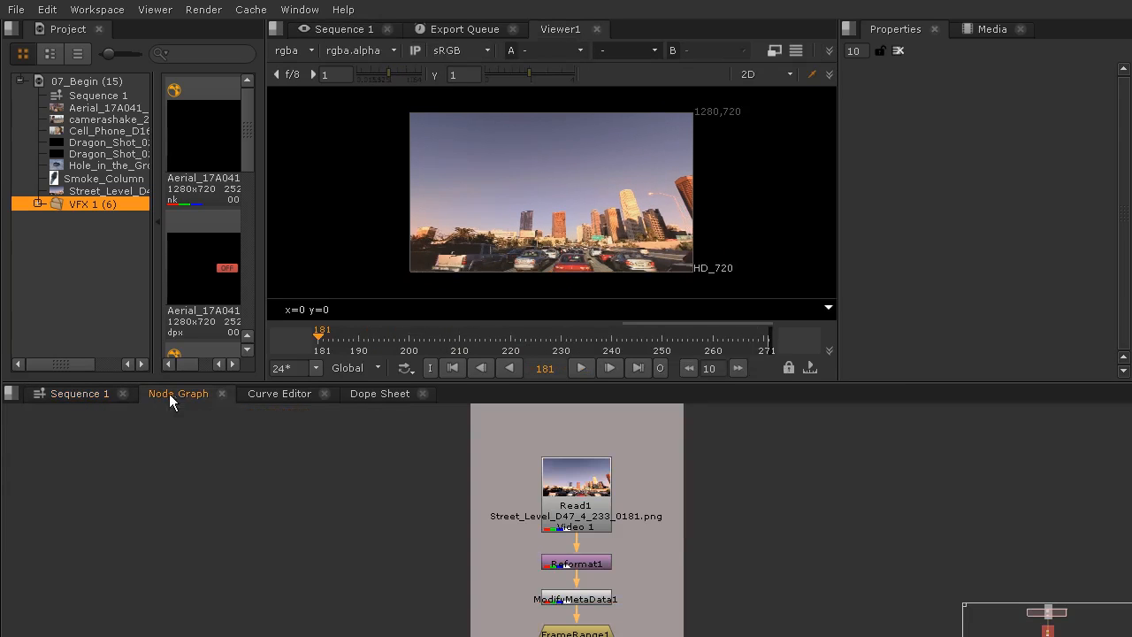
drag(632, 555, 650, 490)
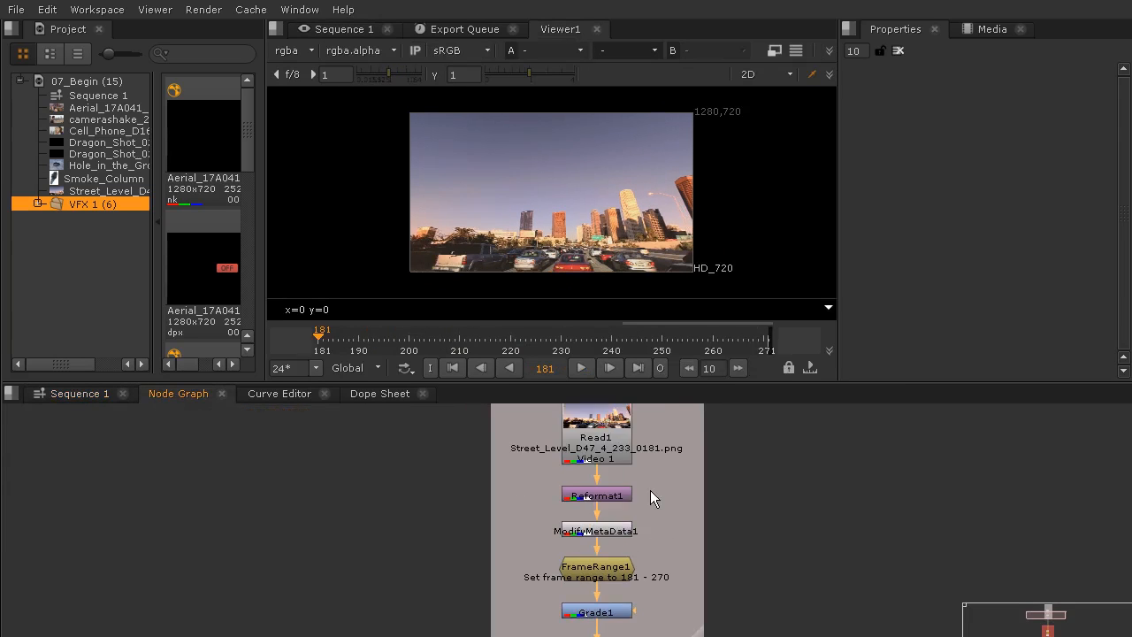
click(595, 495)
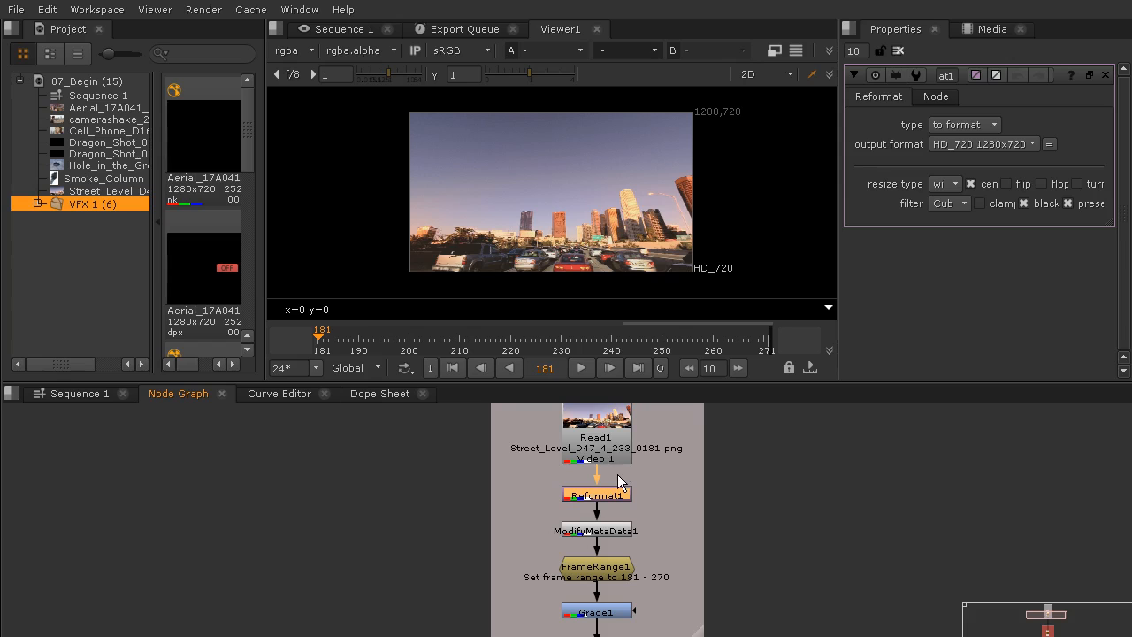
Compare the clips on the sequence timeline with the end of the comp's source group, around FrameRange1 and Grade1.
click(62, 395)
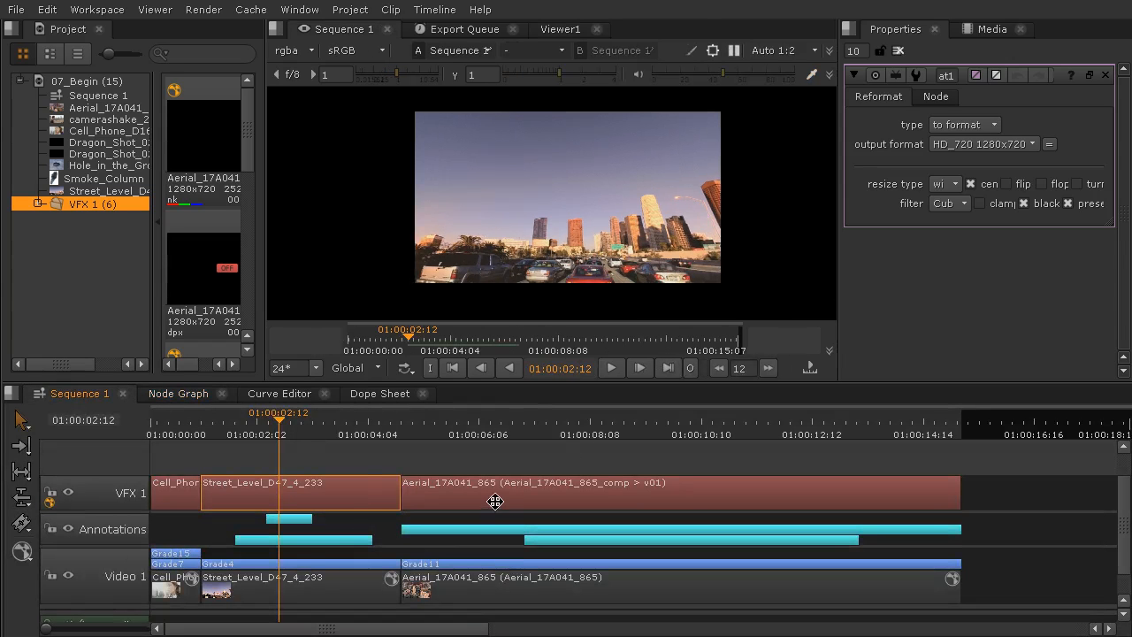
click(177, 395)
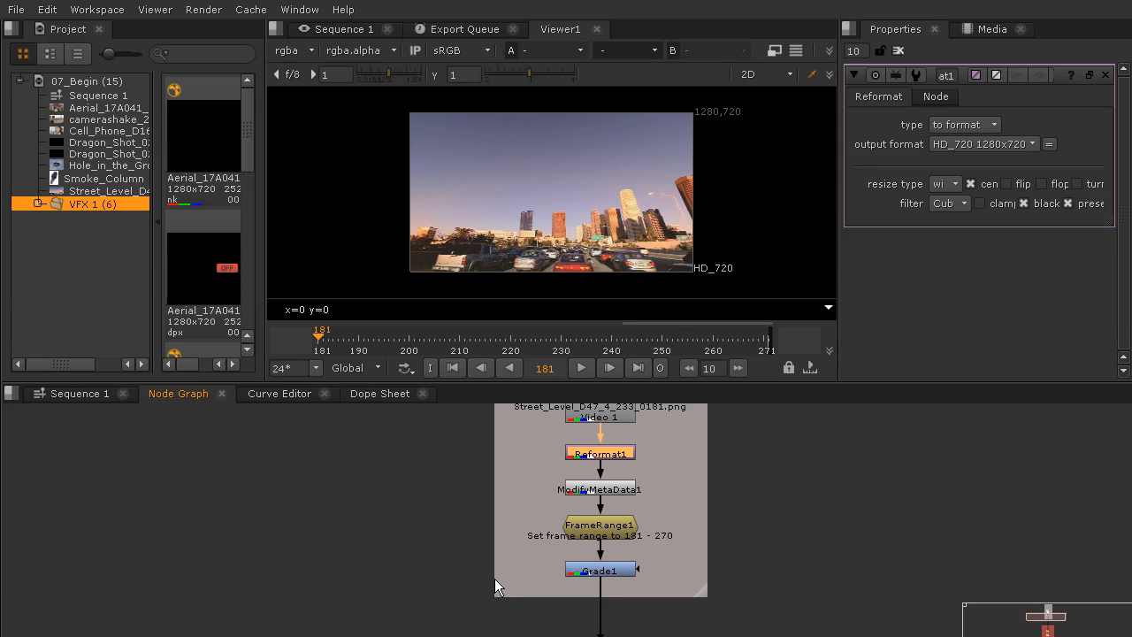
scroll(531, 542, down, 1)
drag(575, 573, 598, 489)
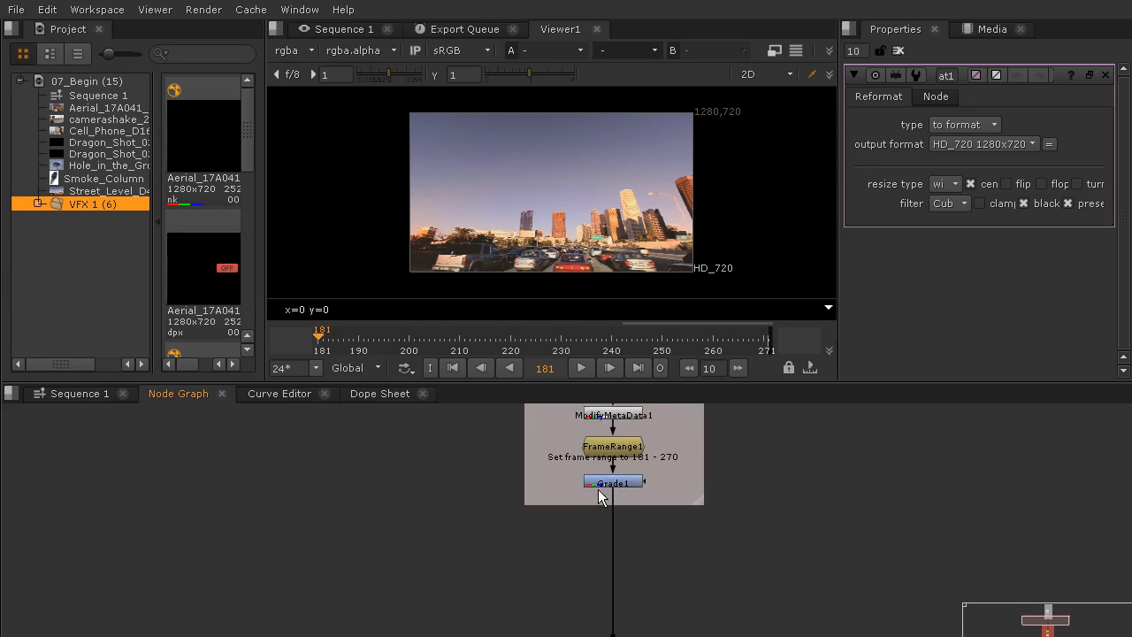
scroll(602, 493, up, 3)
scroll(633, 480, down, 1)
click(625, 472)
Select the Precomp1 annotations node at the end of the comp's render group to inspect it.
drag(729, 531, 736, 326)
scroll(724, 517, down, 1)
drag(736, 514, 741, 480)
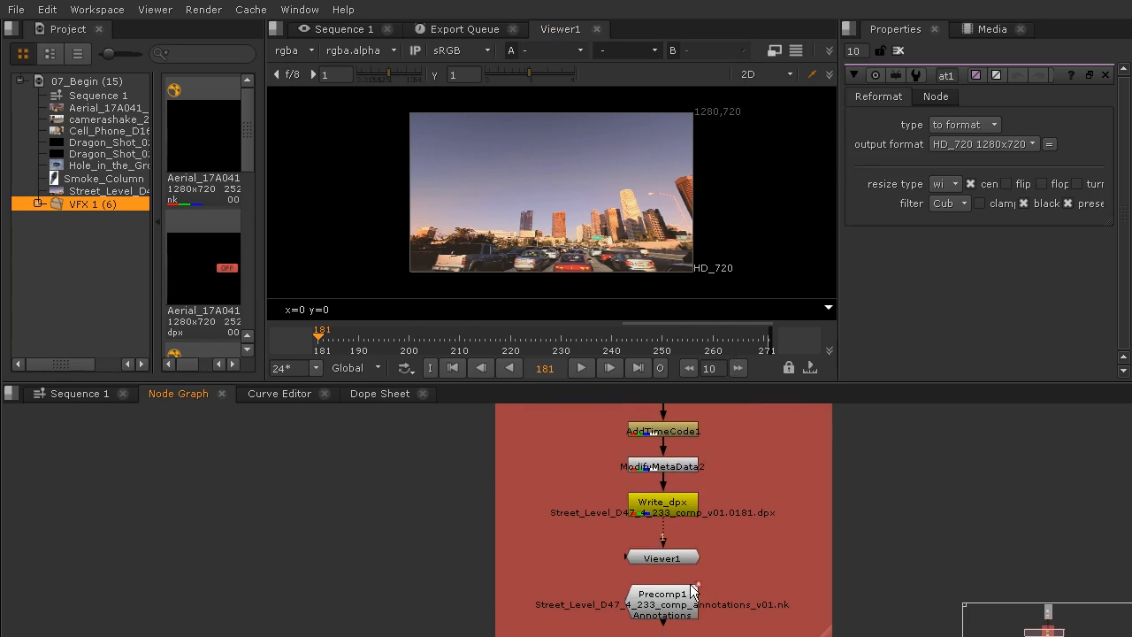
click(666, 600)
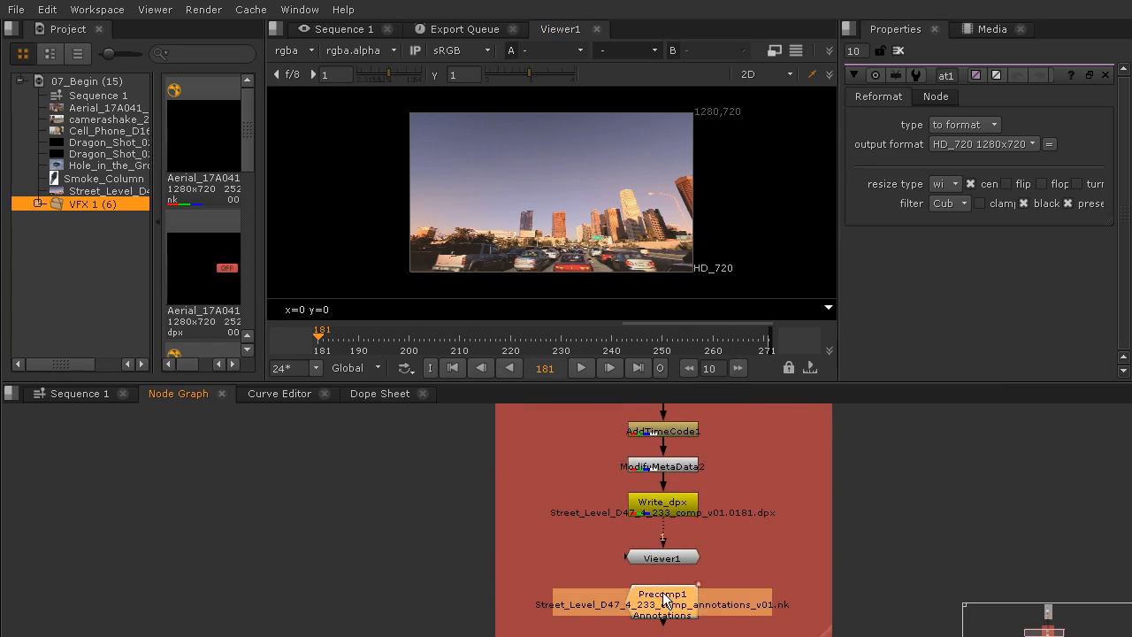
drag(821, 588, 807, 537)
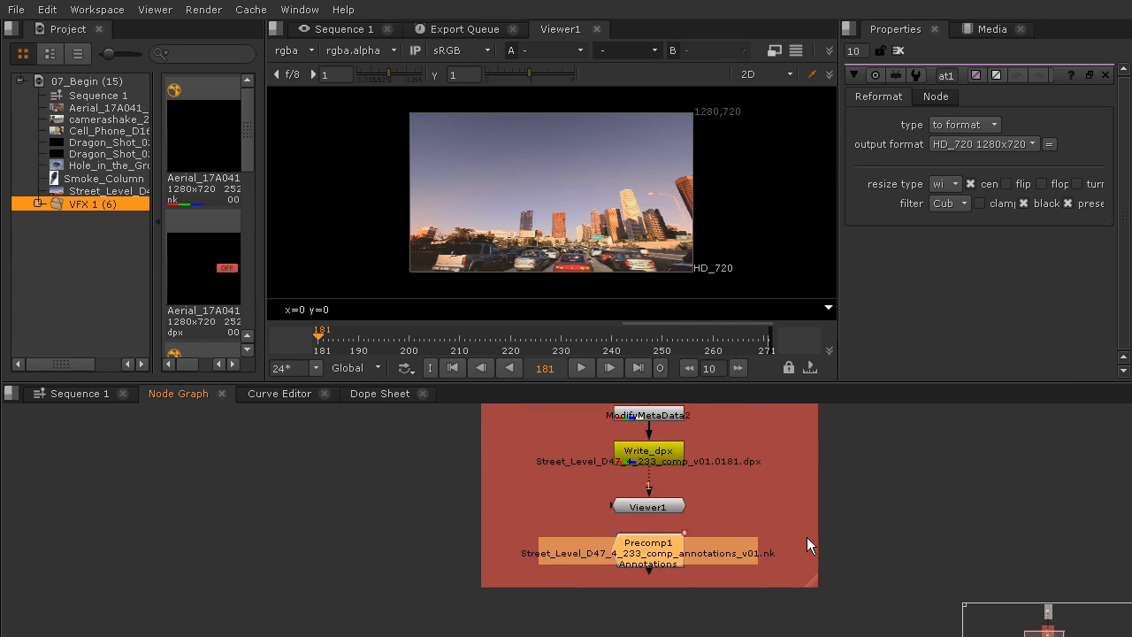
Open the Precomp1 node's properties with a wider properties area and cycle its annotations to 2 and back to 1.
double_click(655, 549)
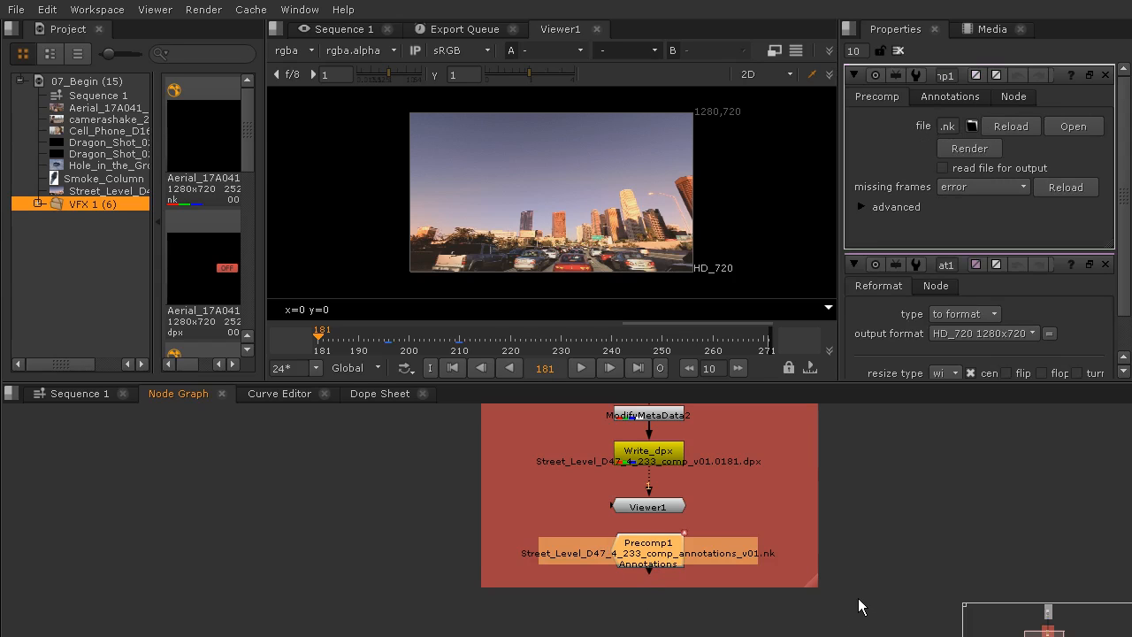
drag(838, 191, 737, 189)
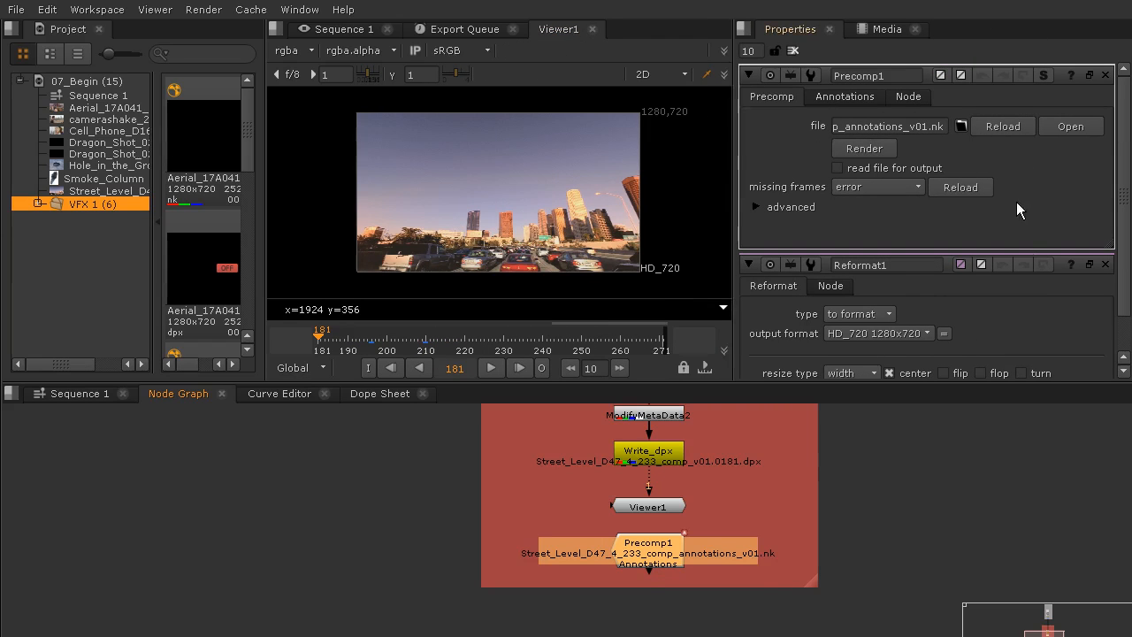
click(860, 99)
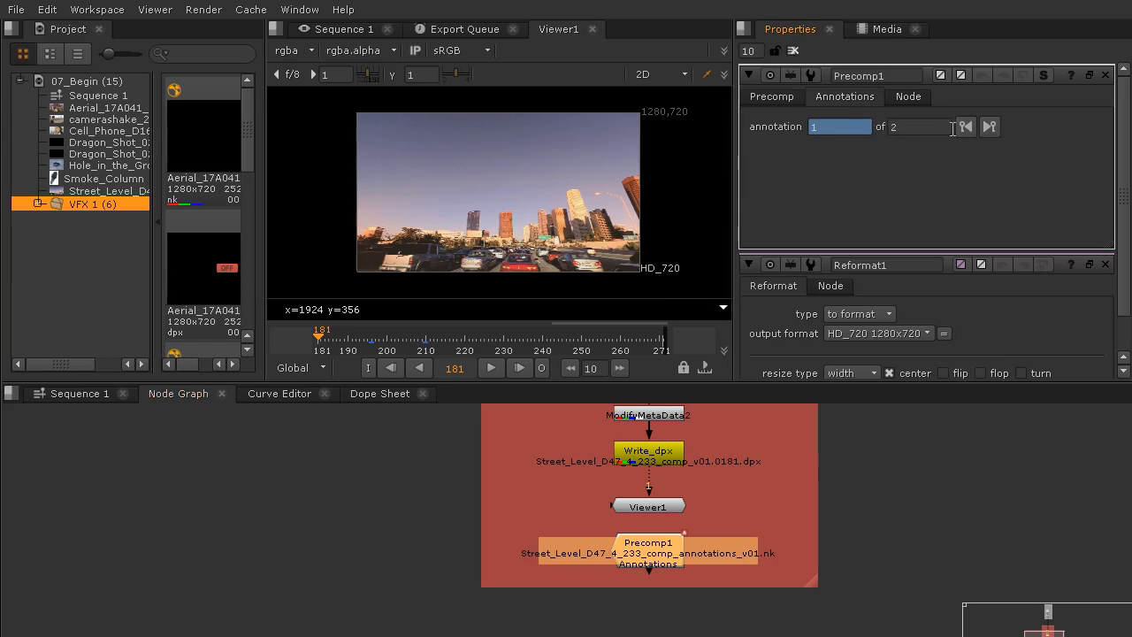
click(985, 126)
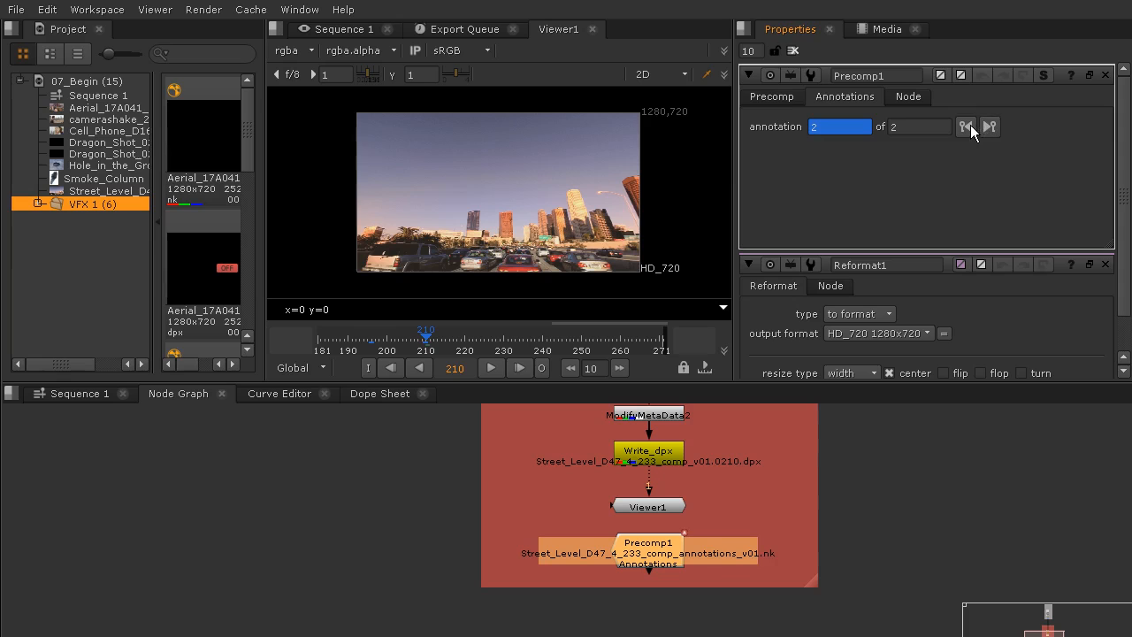
click(967, 126)
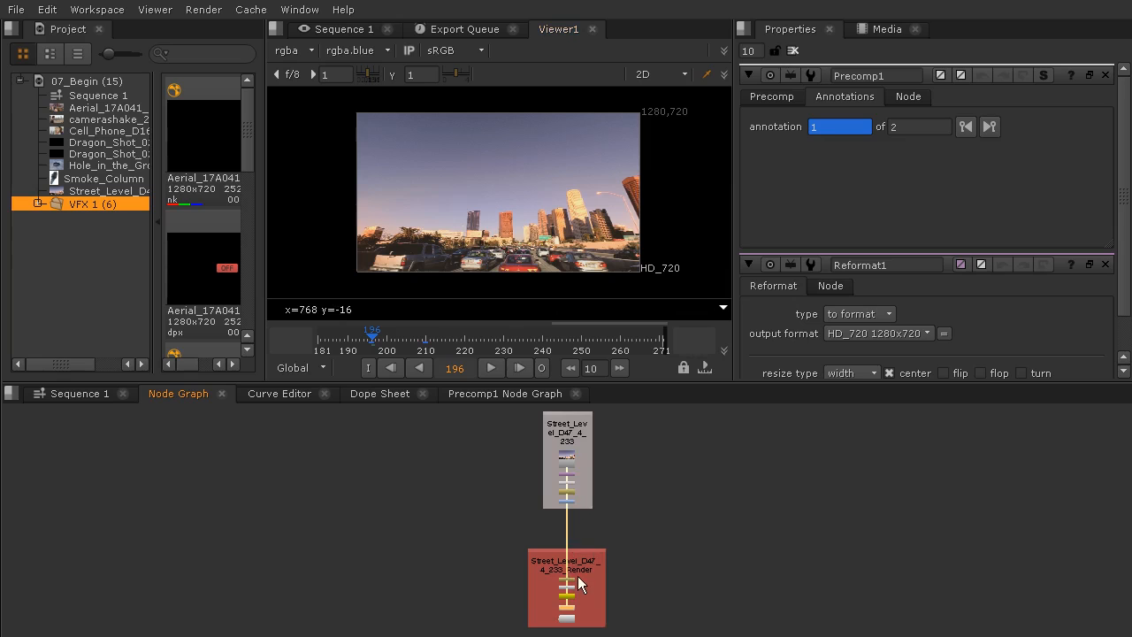
View the Precomp1 annotations through Viewer1, advance to annotation 2 and examine the drawn arrows and text notes up close.
scroll(583, 530, up, 6)
scroll(588, 442, up, 2)
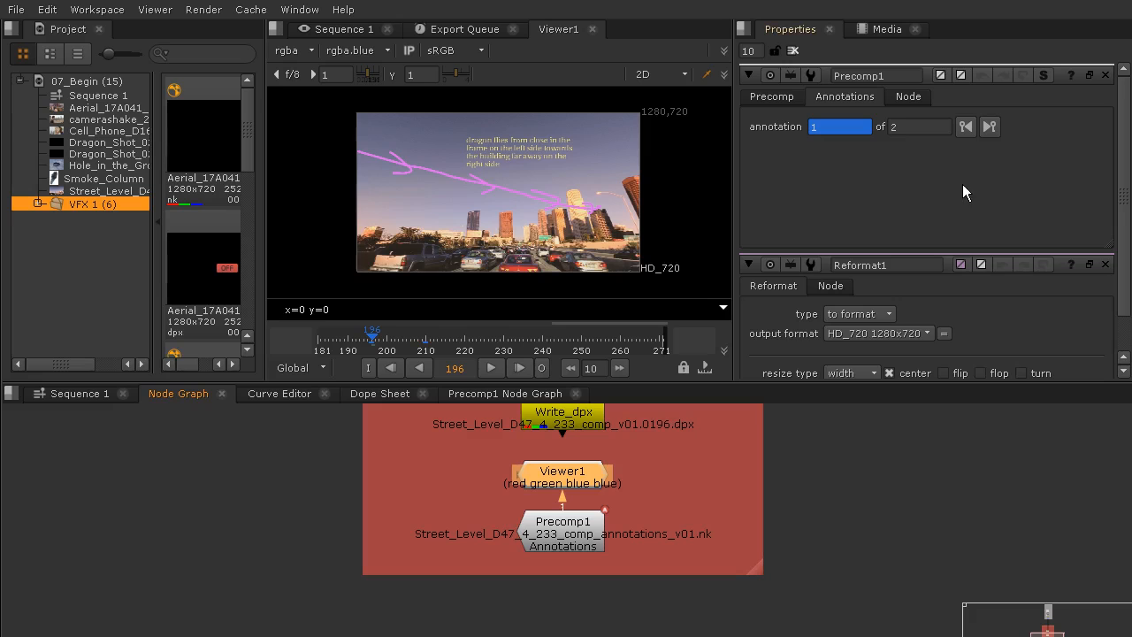
click(988, 129)
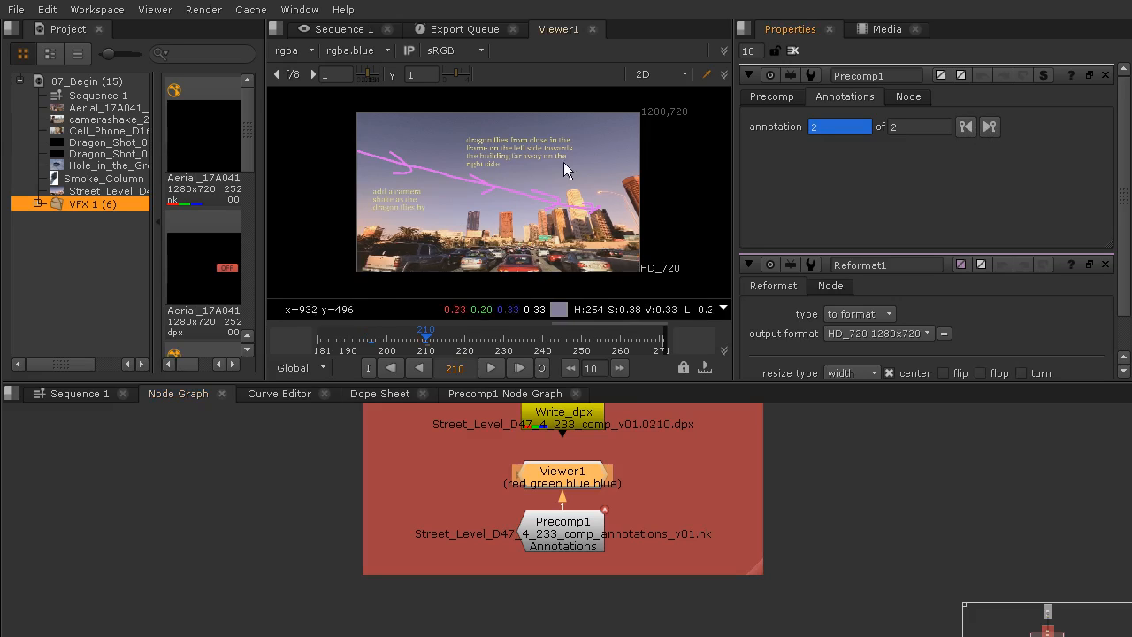
scroll(524, 160, up, 4)
scroll(550, 253, down, 6)
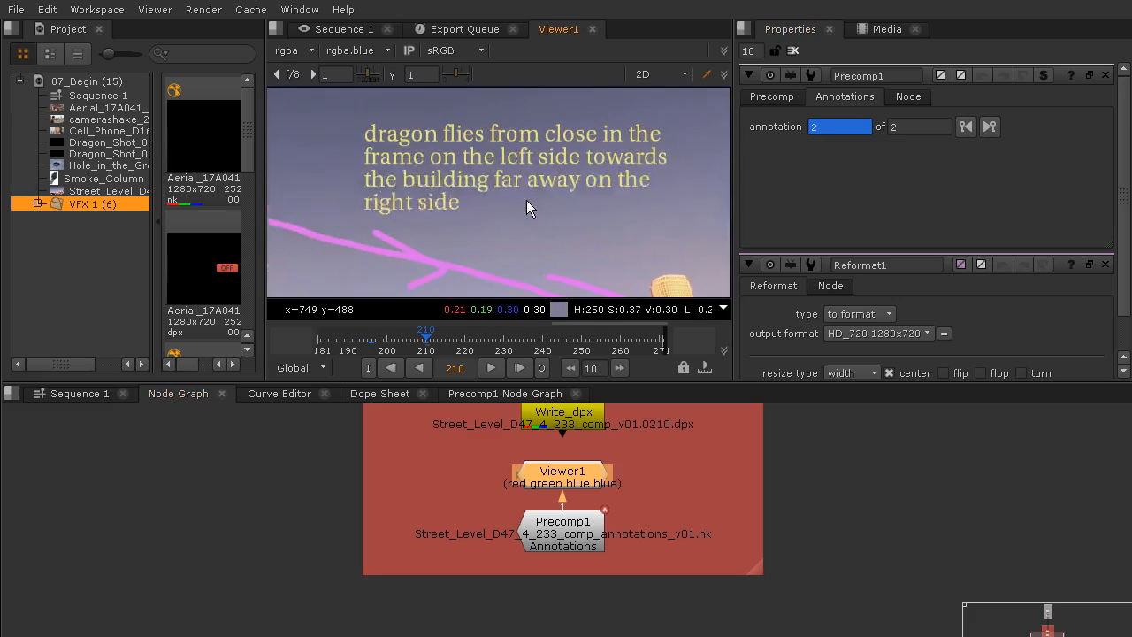
scroll(540, 184, up, 4)
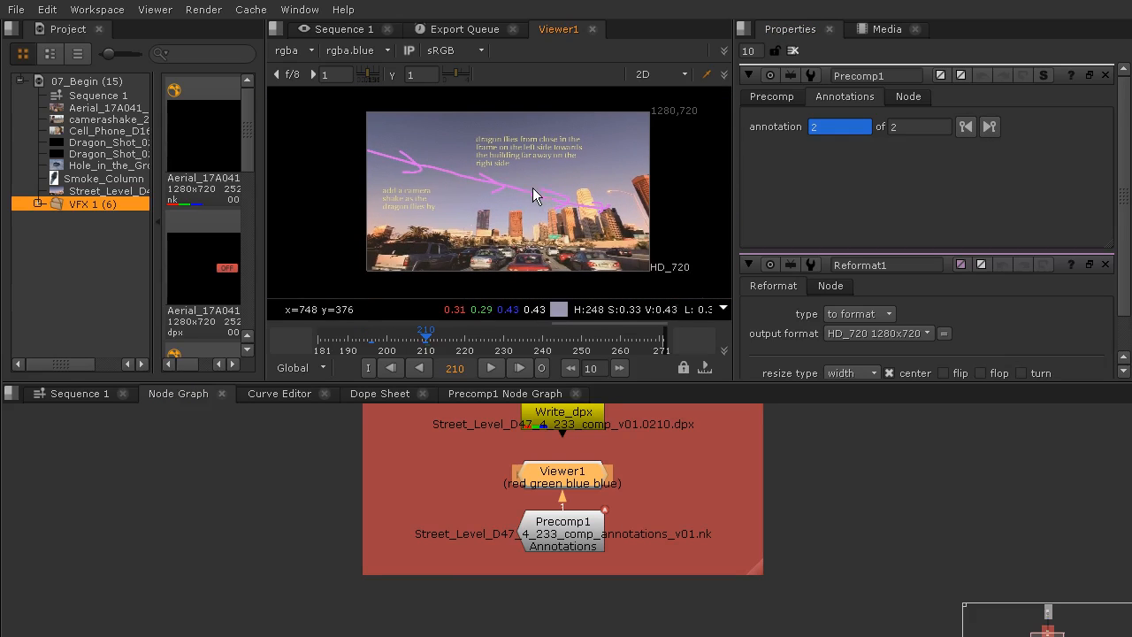
drag(531, 187, 571, 82)
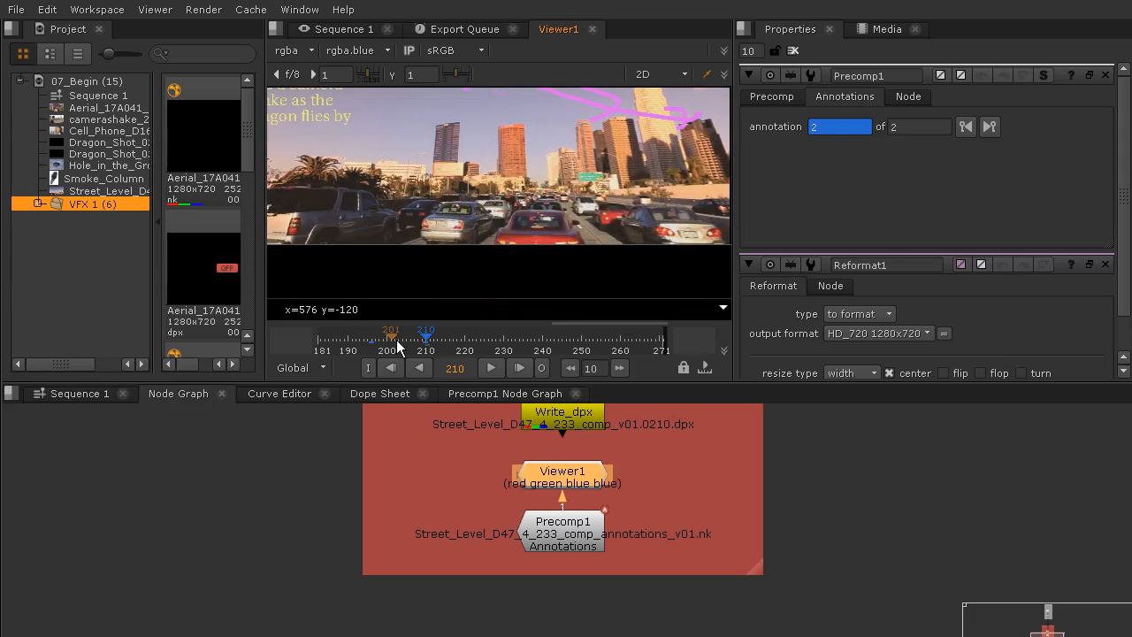
Scrub the shot to frame 186 with the viewer area made taller and the project bin's tree slightly wider.
drag(469, 382, 471, 453)
mouse_move(426, 411)
mouse_down()
mouse_move(361, 414)
mouse_move(659, 412)
mouse_move(333, 412)
mouse_up()
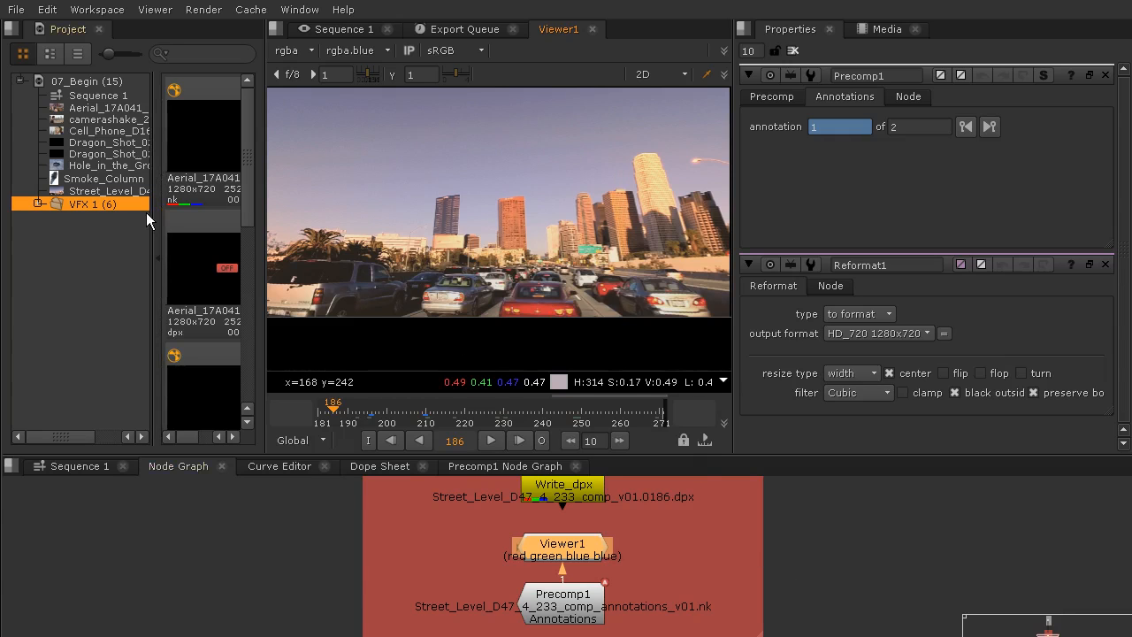
mouse_move(154, 214)
mouse_down()
mouse_move(215, 213)
mouse_move(169, 215)
mouse_up()
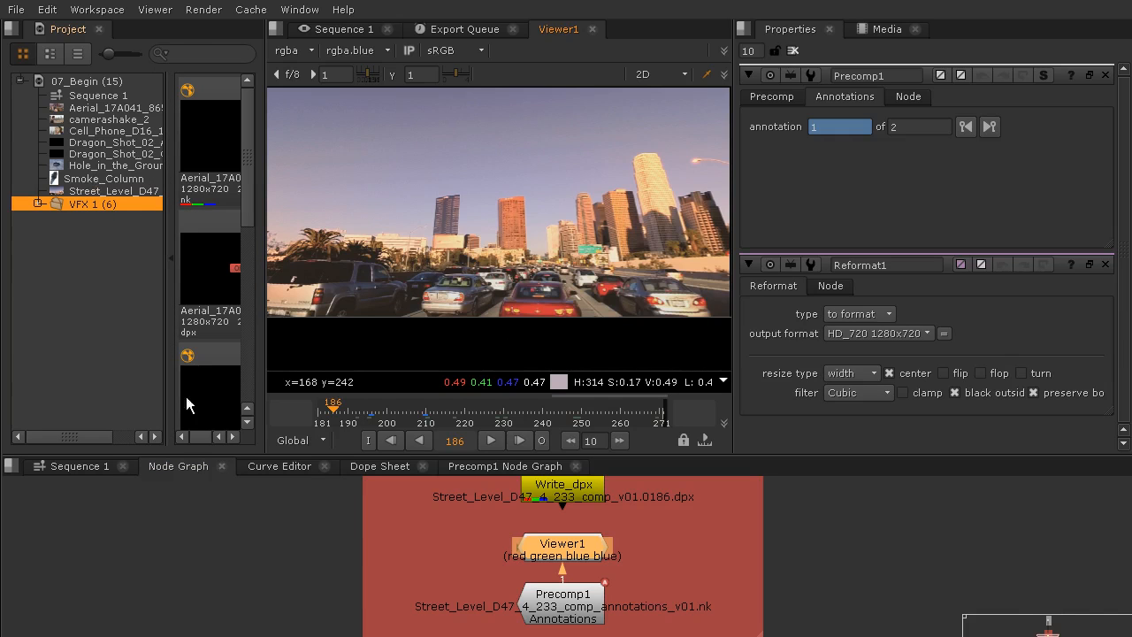